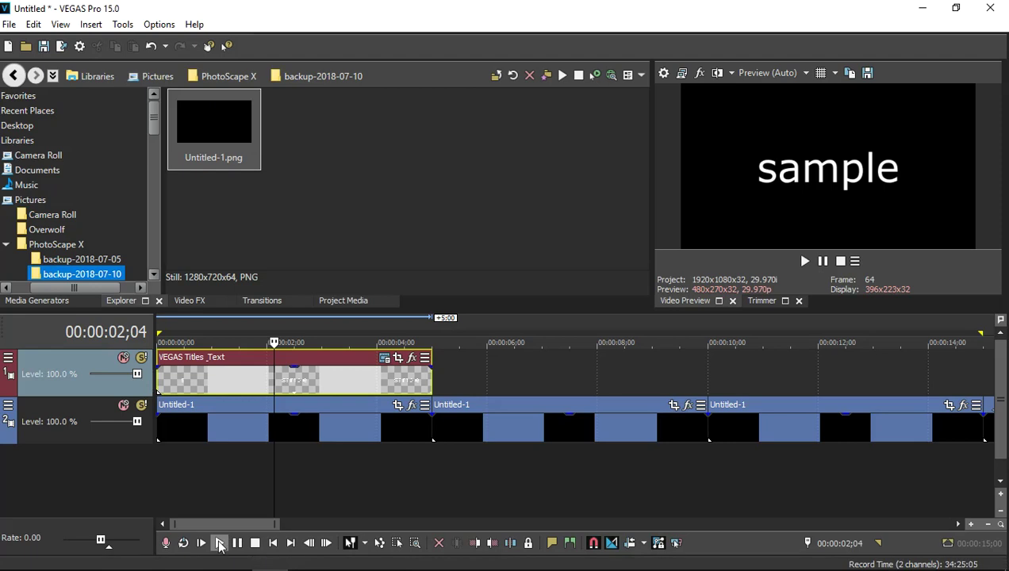
Step: Play the existing sample title animation from the timeline's start to preview it
{"action": "left_click", "coordinate": [201, 542]}
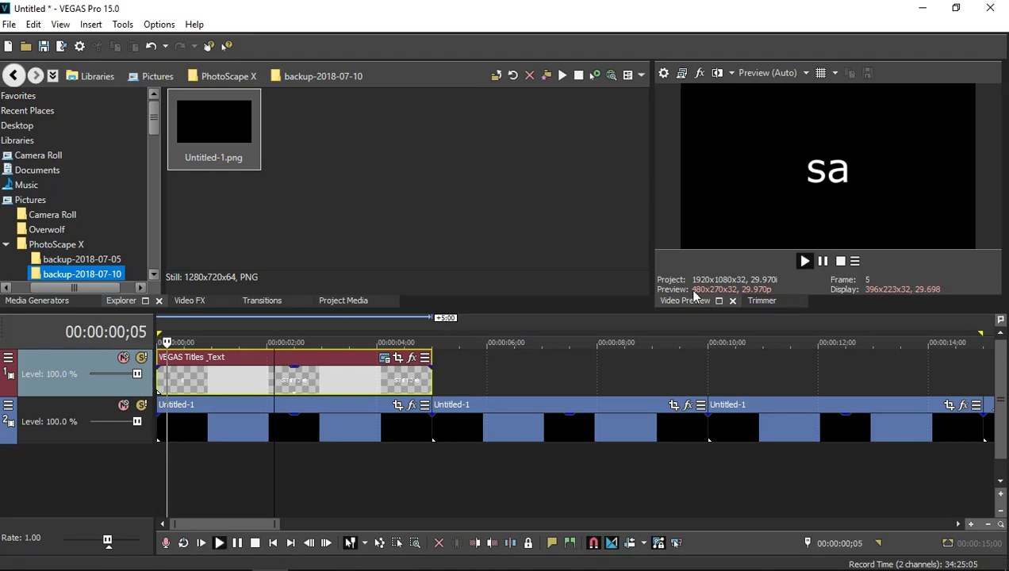
{"action": "left_click", "coordinate": [821, 260]}
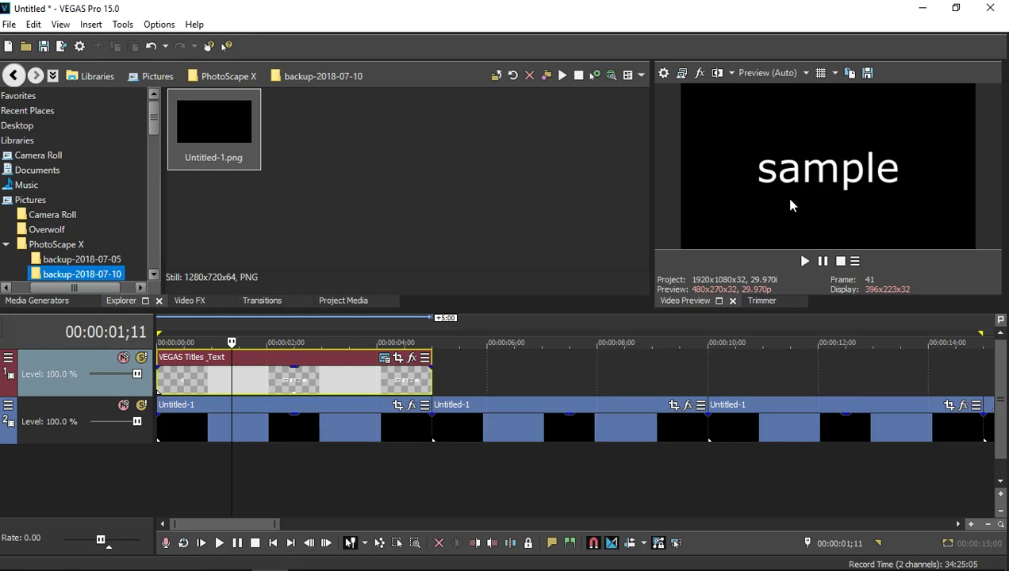
{"action": "left_click", "coordinate": [201, 542]}
{"action": "left_click", "coordinate": [255, 543]}
Step: Delete the existing title track and insert a new empty video track above the Untitled-1 image track
{"action": "right_click", "coordinate": [57, 363]}
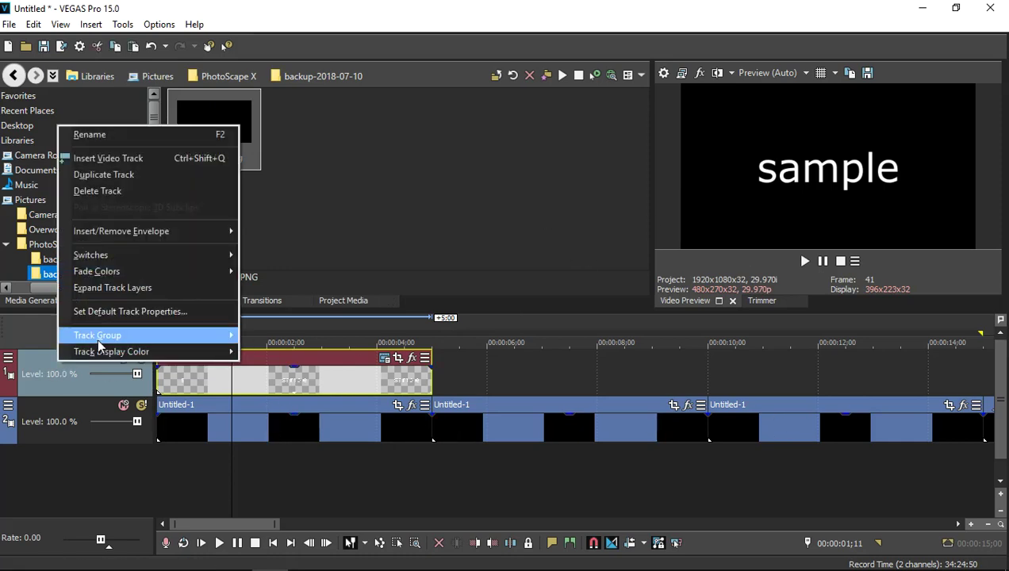
{"action": "left_click", "coordinate": [127, 191]}
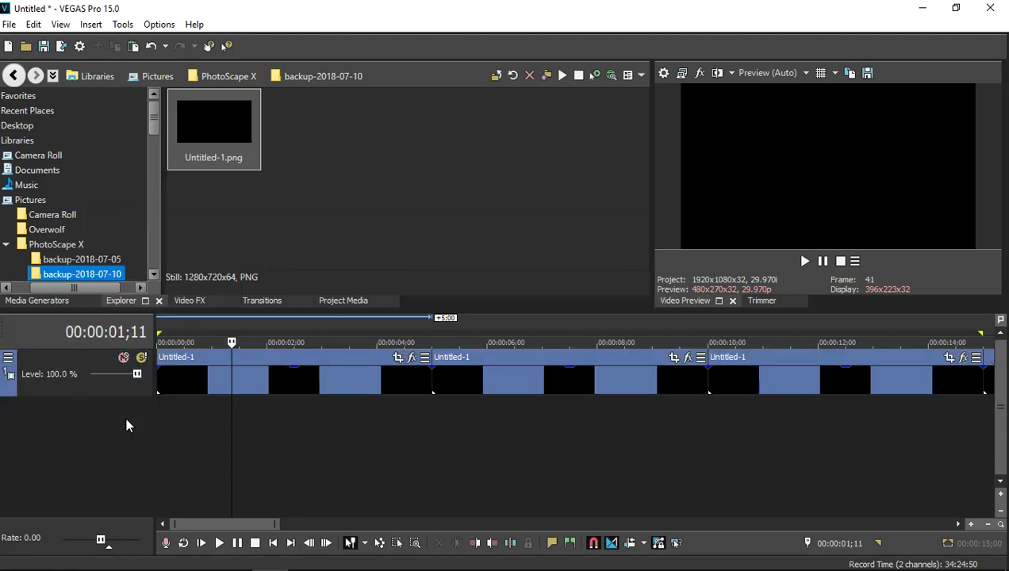
{"action": "left_click_drag", "start_coordinate": [234, 440], "coordinate": [143, 437]}
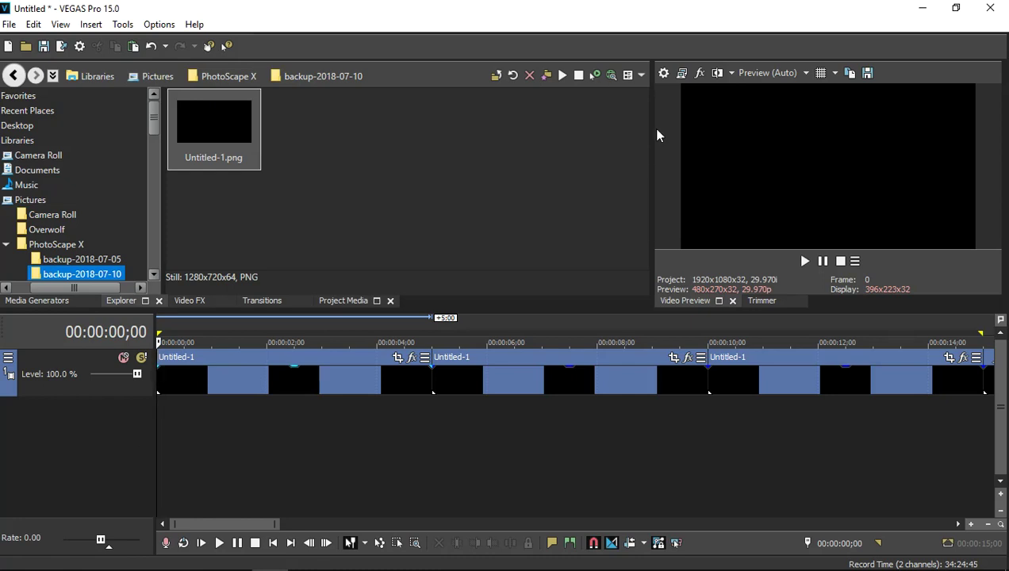
{"action": "right_click", "coordinate": [63, 435]}
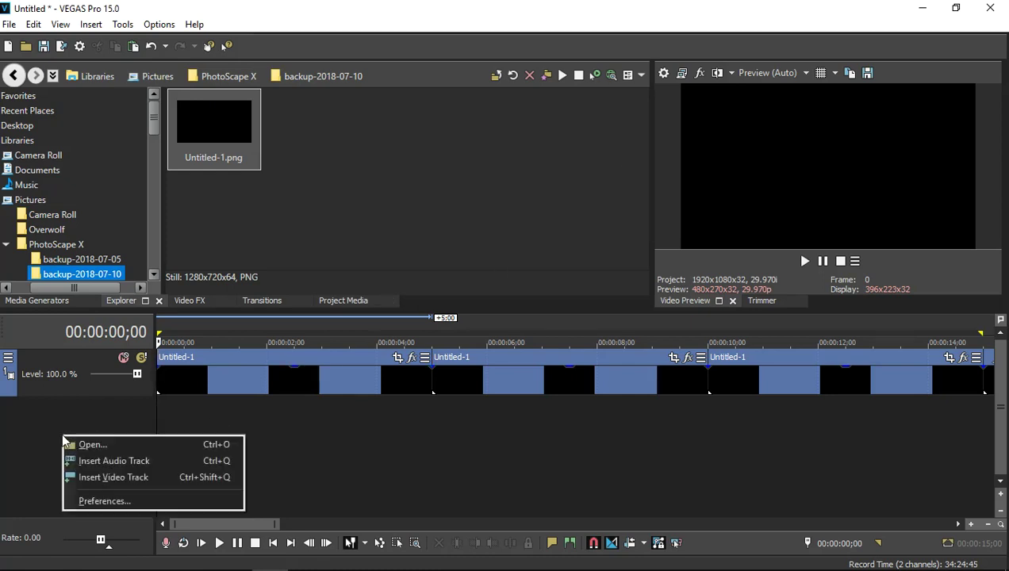
{"action": "left_click", "coordinate": [93, 475]}
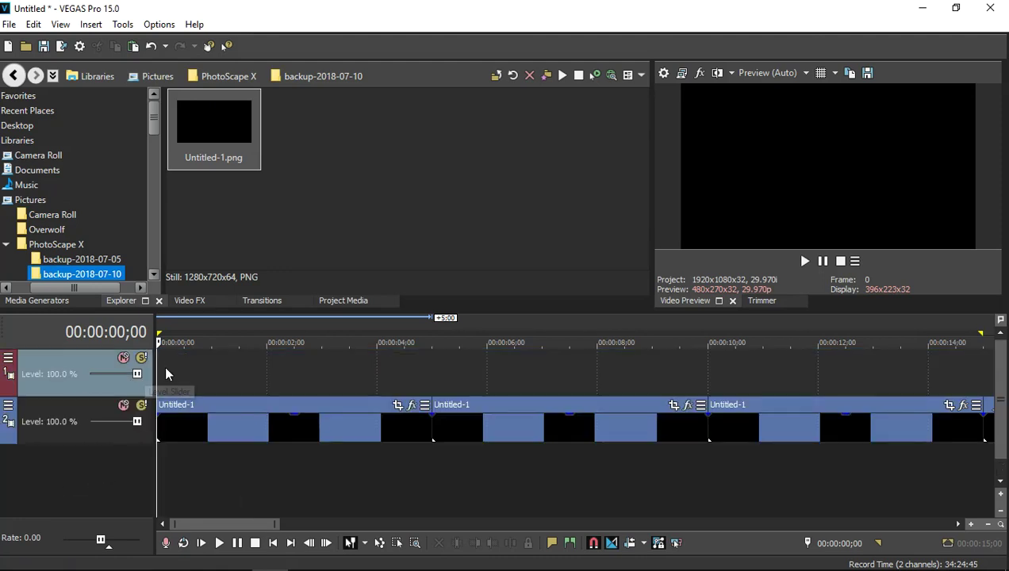
Step: Insert a text media event on the empty track at 00:00:01;00
{"action": "left_click_drag", "start_coordinate": [158, 358], "coordinate": [211, 363]}
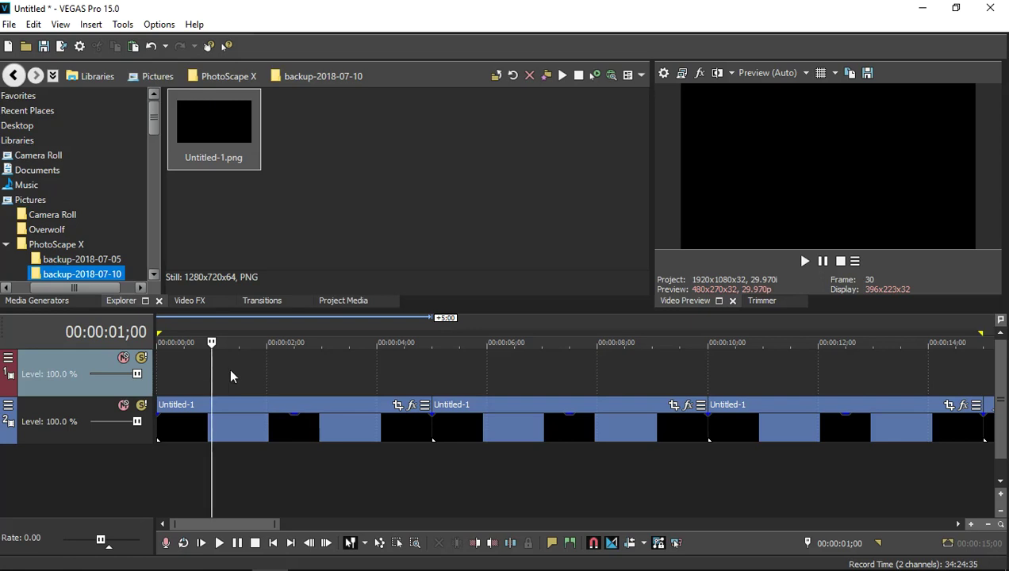
{"action": "right_click", "coordinate": [236, 364]}
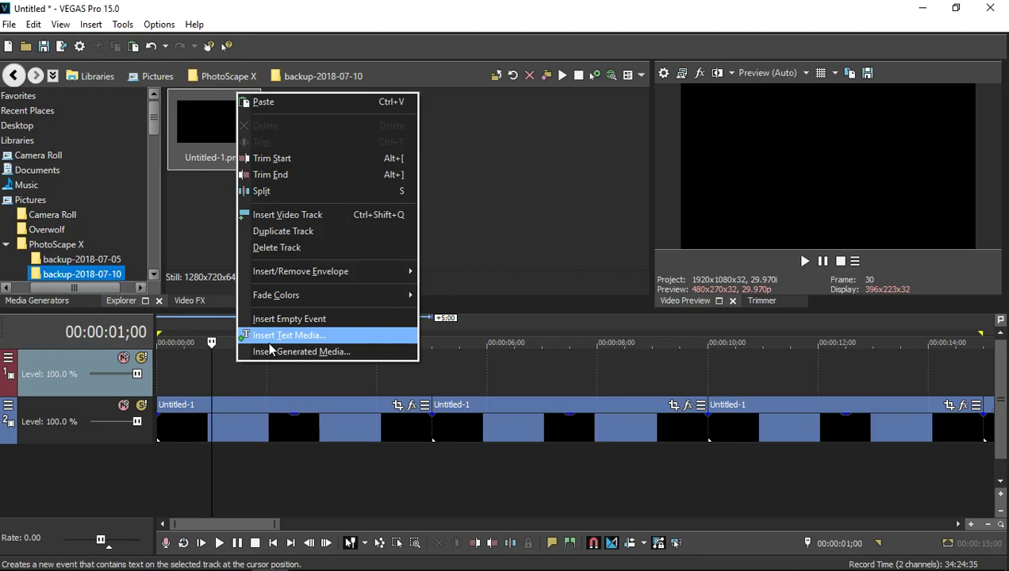
{"action": "left_click", "coordinate": [269, 336]}
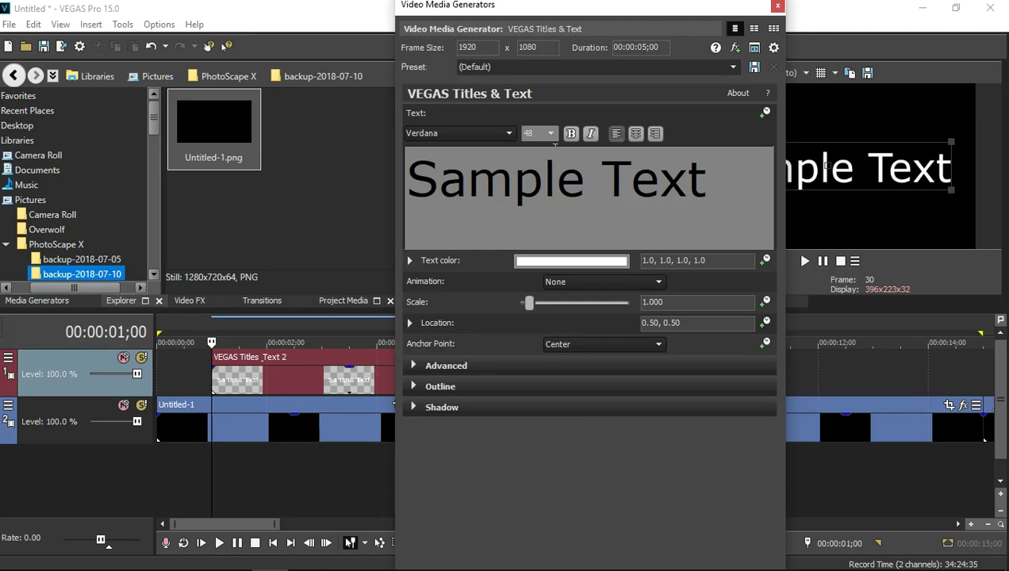
{"action": "left_click_drag", "start_coordinate": [603, 15], "coordinate": [373, 22]}
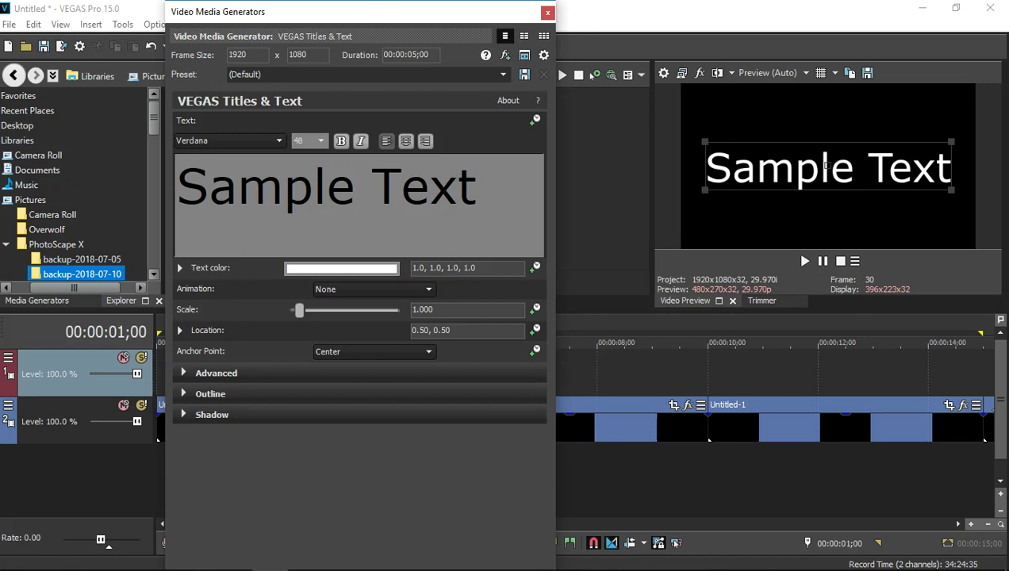
{"action": "left_click_drag", "start_coordinate": [404, 18], "coordinate": [486, 26]}
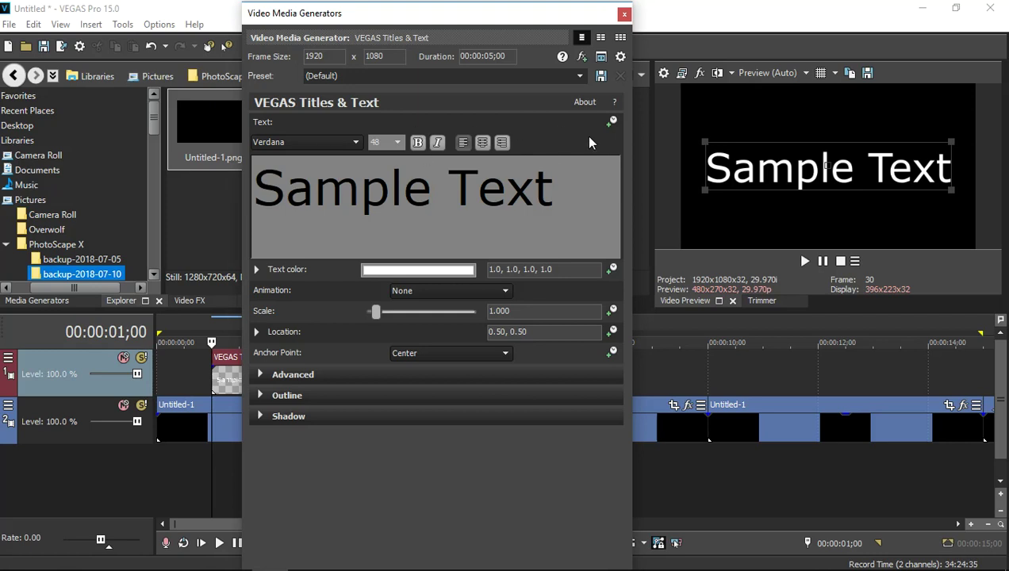
Step: Clear the default sample text and turn on keyframe animation for the Text parameter
{"action": "double_click", "coordinate": [524, 189]}
{"action": "left_click_drag", "start_coordinate": [524, 189], "coordinate": [349, 188]}
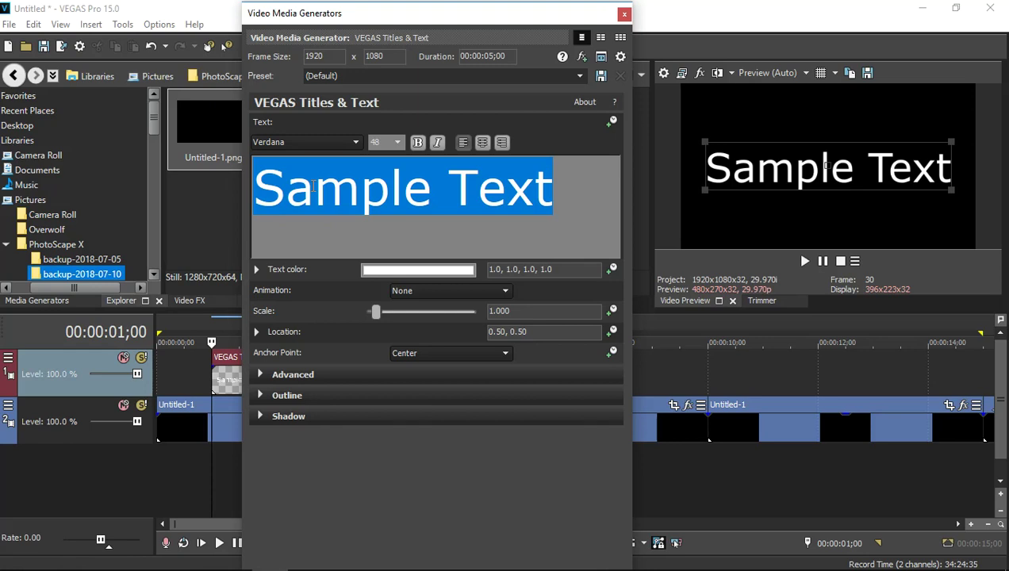
{"action": "key", "text": "Delete"}
{"action": "left_click_drag", "start_coordinate": [432, 18], "coordinate": [400, 19]}
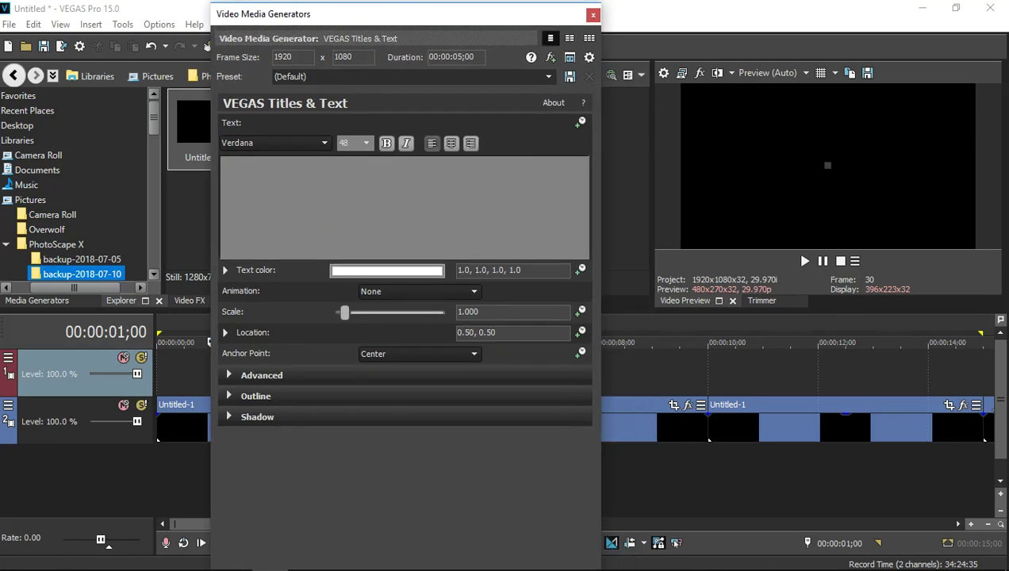
{"action": "left_click", "coordinate": [579, 125]}
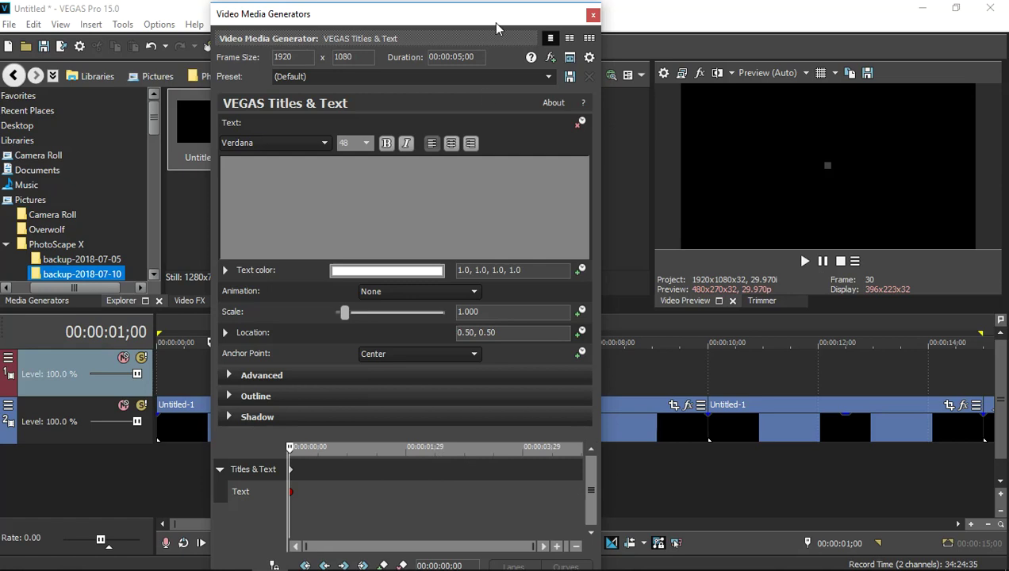
{"action": "left_click_drag", "start_coordinate": [497, 25], "coordinate": [491, 17]}
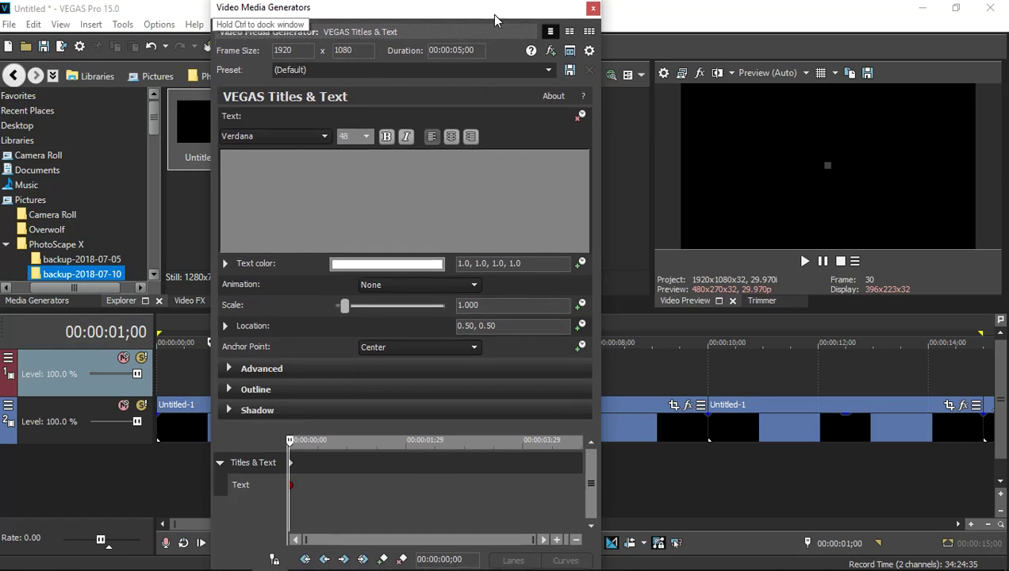
Step: Add a text keyframe at 00:00:00;05 of the title with the text "ทด"
{"action": "left_click", "coordinate": [251, 461]}
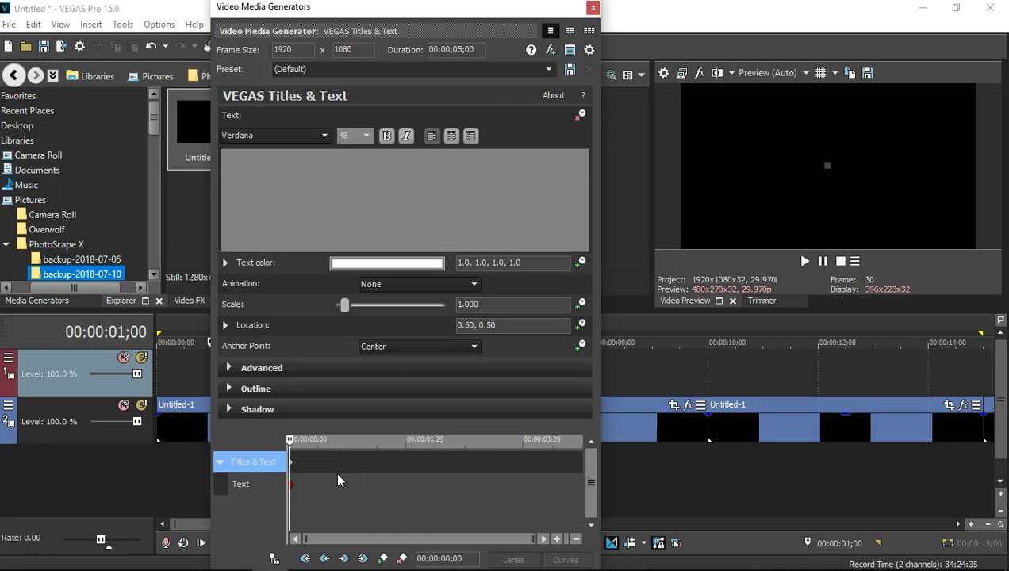
{"action": "key", "text": "Right"}
{"action": "key", "text": "Right"}
{"action": "key", "text": "Right"}
{"action": "key", "text": "Right"}
{"action": "key", "text": "Right"}
{"action": "type", "text": "m"}
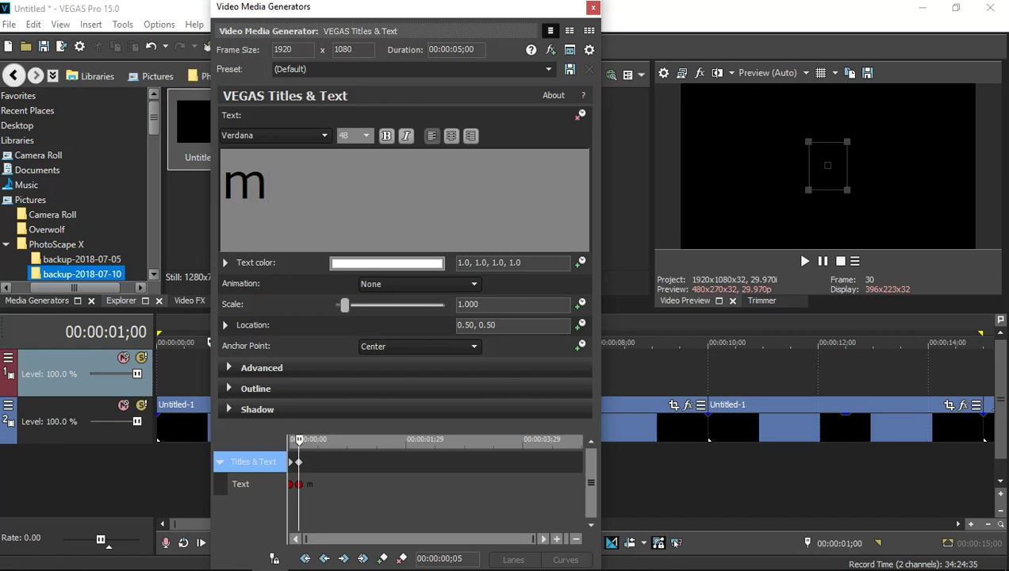
{"action": "key", "text": "BackSpace"}
{"action": "type", "text": "ทด"}
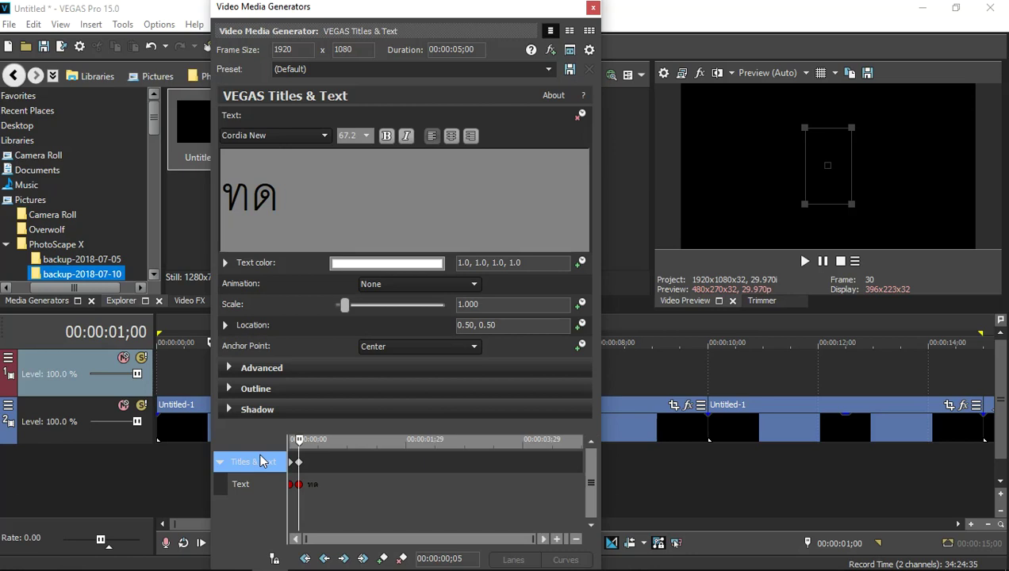
Step: Add a text keyframe at 00:00:00;10 that extends the text to "ทดสอบ"
{"action": "key", "text": "Right"}
{"action": "key", "text": "Right"}
{"action": "key", "text": "Right"}
{"action": "key", "text": "Right"}
{"action": "key", "text": "Right"}
{"action": "type", "text": "สอบ"}
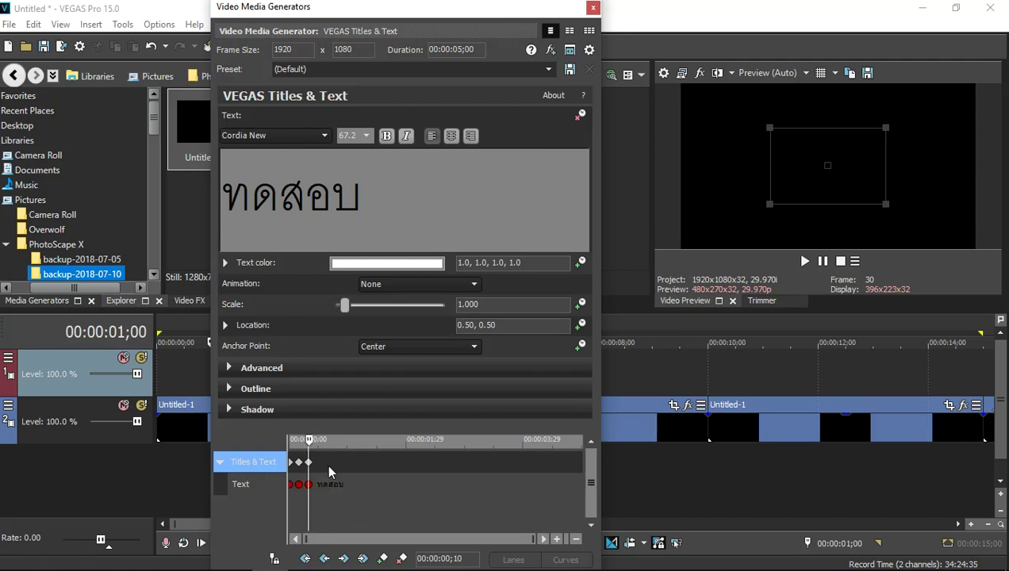
Step: Add a text keyframe at 00:00:00;15 that extends the text to "ทดสอบการ"
{"action": "key", "text": "Right"}
{"action": "key", "text": "Right"}
{"action": "key", "text": "Right"}
{"action": "key", "text": "Right"}
{"action": "key", "text": "Right"}
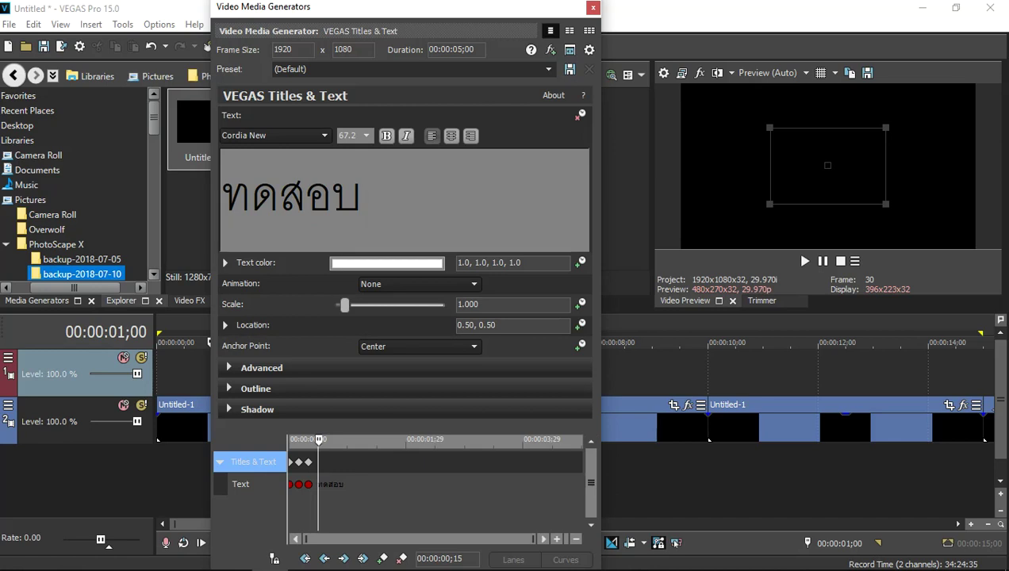
{"action": "type", "text": "ก"}
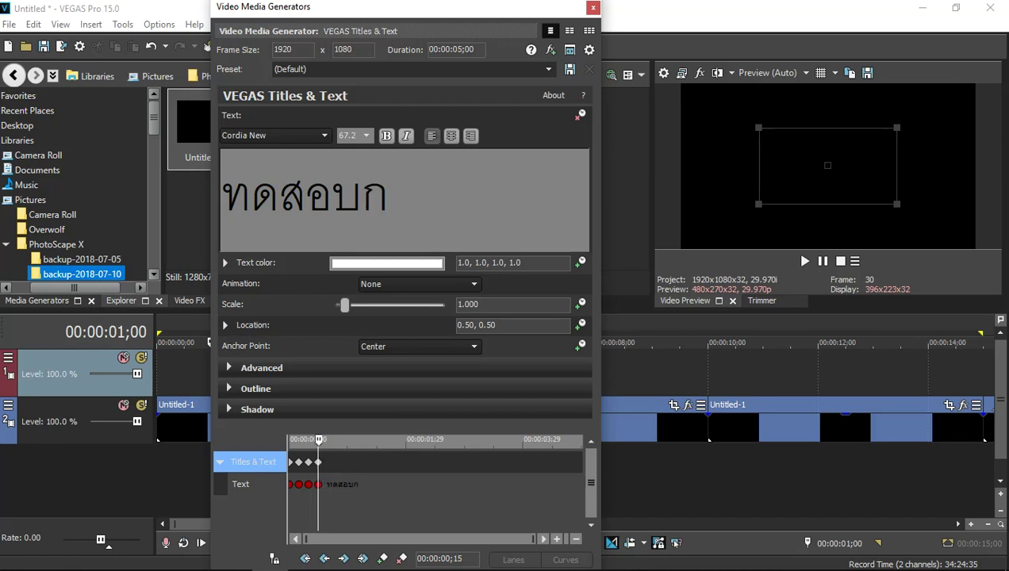
{"action": "type", "text": "าร"}
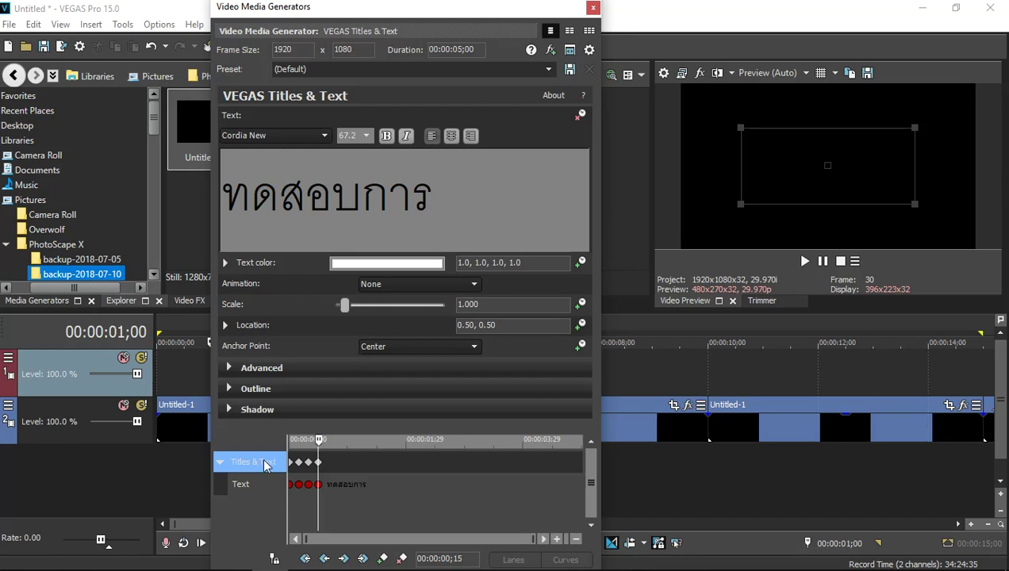
Step: Add a text keyframe at 00:00:00;20 that extends the text to "ทดสอบการใส่"
{"action": "key", "text": "Right"}
{"action": "key", "text": "Right"}
{"action": "key", "text": "Right"}
{"action": "key", "text": "Right"}
{"action": "key", "text": "Right"}
{"action": "type", "text": "ใส"}
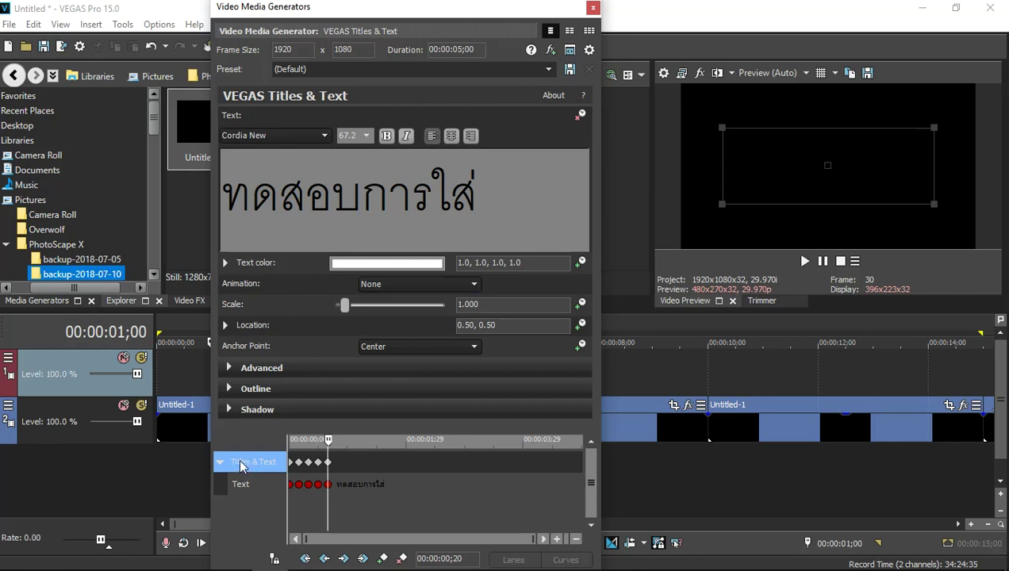
Step: Add text keyframes reading "ทดสอบการใส่ข้อ" at 00:00:00;25 and "ทดสอบการใส่ข้อความ" at 00:00:01;00
{"action": "key", "text": "Right"}
{"action": "key", "text": "Right"}
{"action": "key", "text": "Right"}
{"action": "key", "text": "Right"}
{"action": "key", "text": "Right"}
{"action": "type", "text": "ข้อ"}
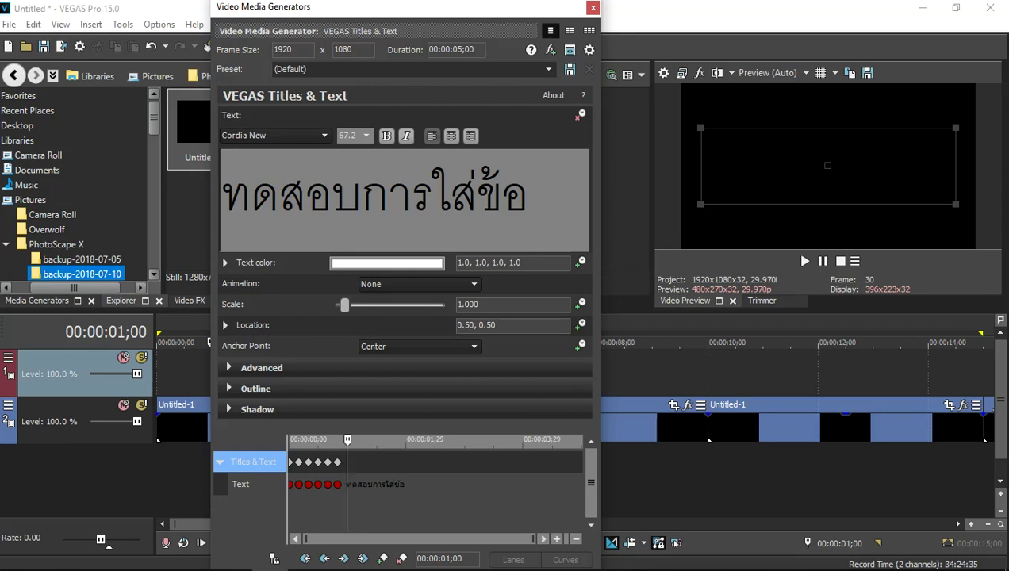
{"action": "type", "text": "คว"}
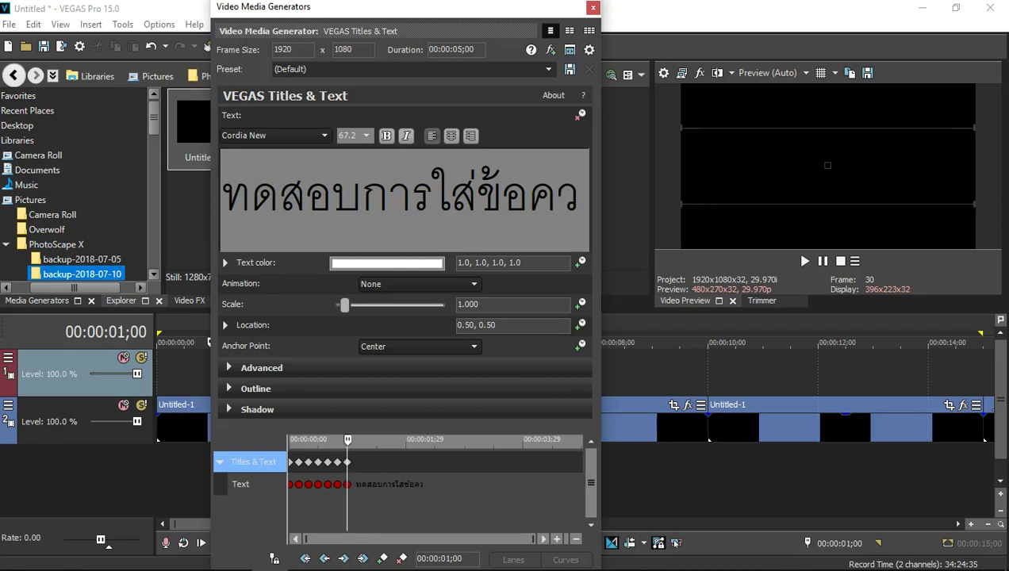
{"action": "type", "text": "าม"}
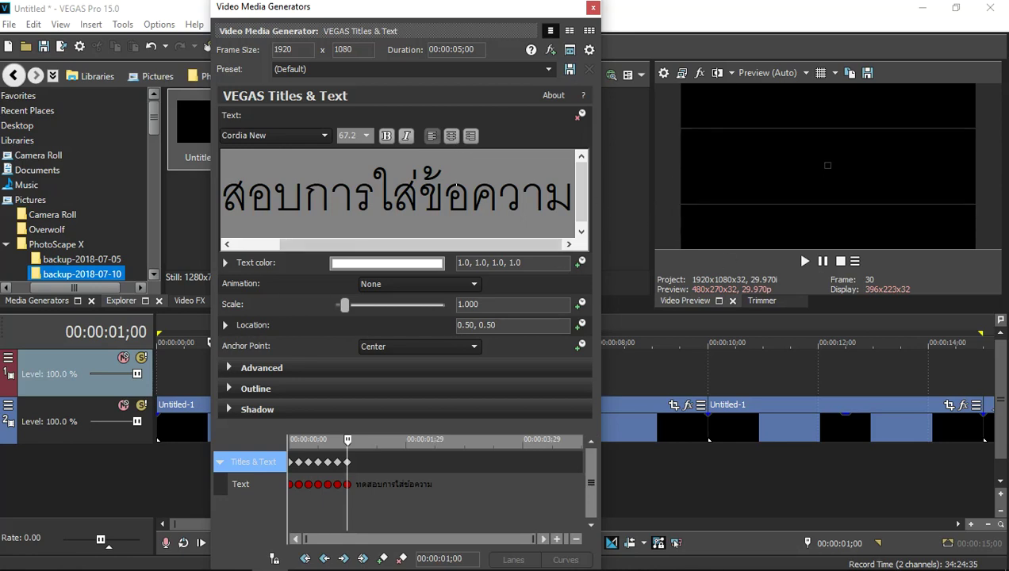
Step: Set the font size of the whole text at the last keyframe to 42 and close the title settings
{"action": "left_click", "coordinate": [363, 136]}
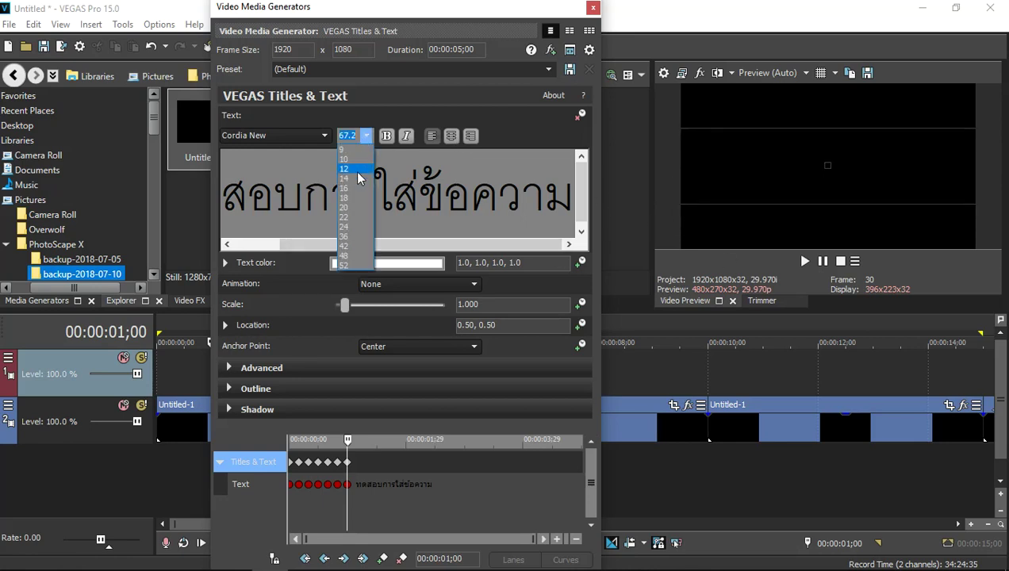
{"action": "left_click", "coordinate": [560, 185]}
{"action": "left_click_drag", "start_coordinate": [569, 194], "coordinate": [230, 202]}
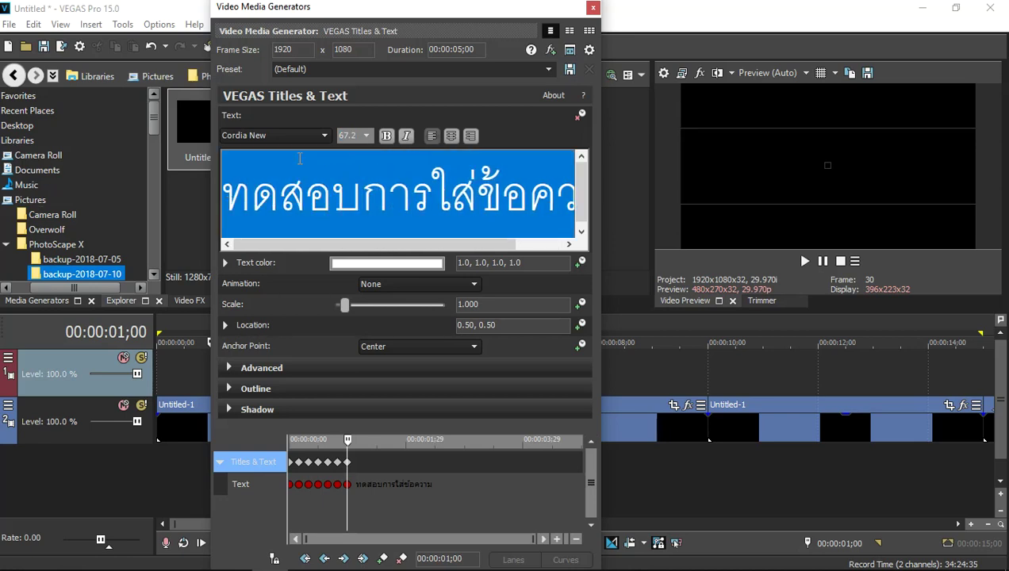
{"action": "left_click", "coordinate": [354, 136]}
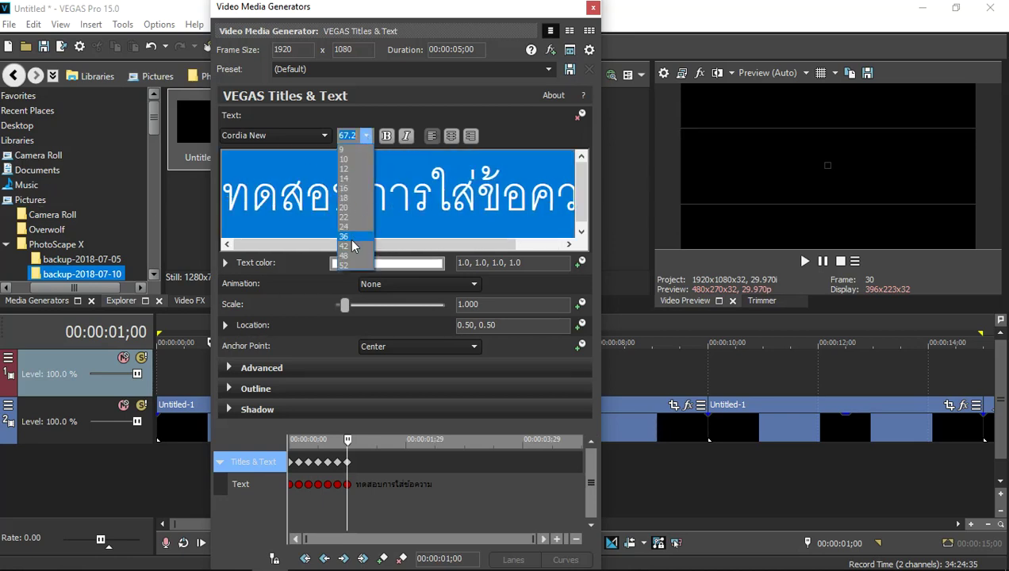
{"action": "left_click", "coordinate": [353, 246]}
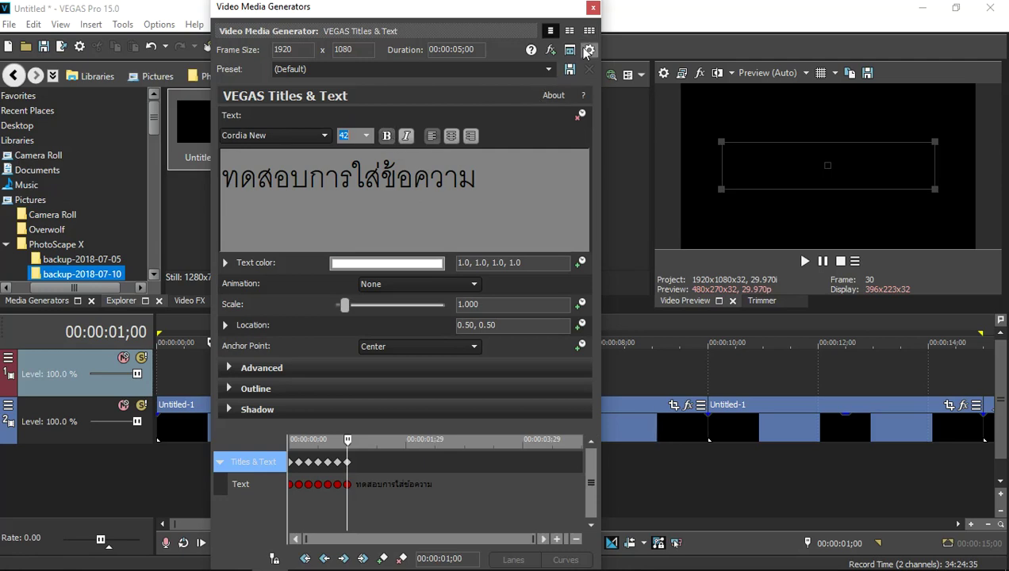
{"action": "left_click", "coordinate": [592, 7]}
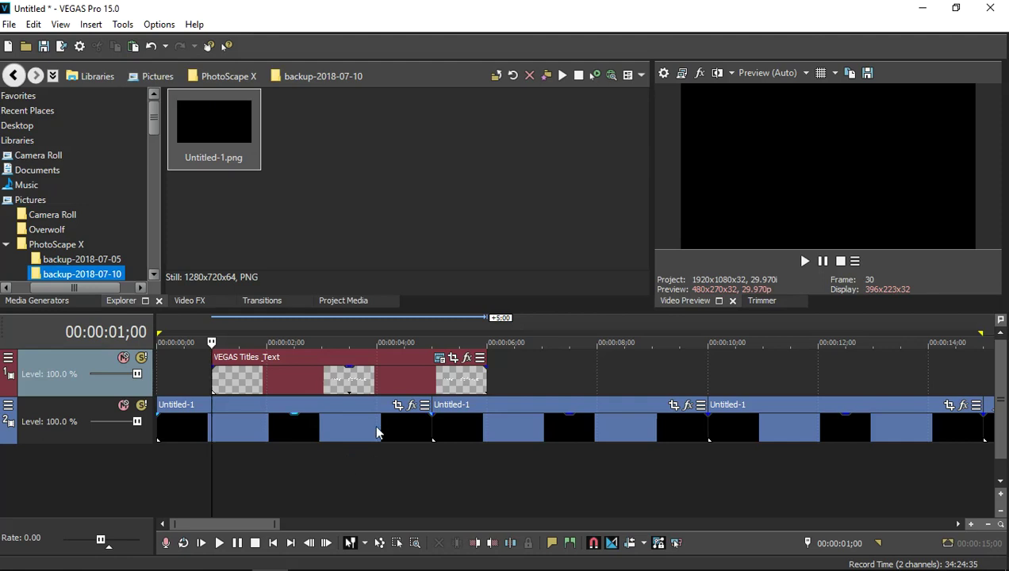
Step: Play the timeline from 00:00:01;00 to preview the typed-text title animation
{"action": "left_click", "coordinate": [201, 543]}
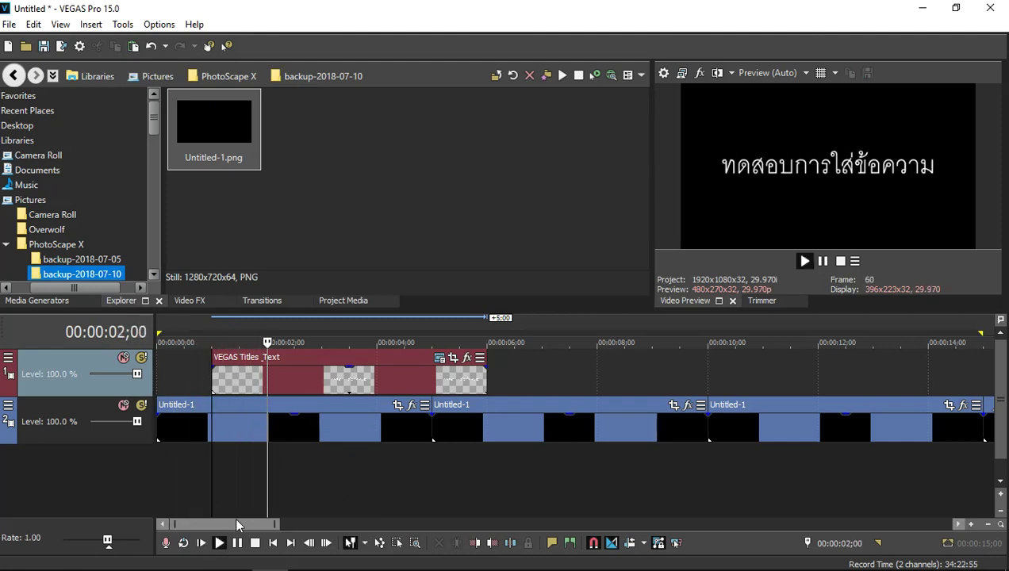
{"action": "left_click", "coordinate": [822, 261]}
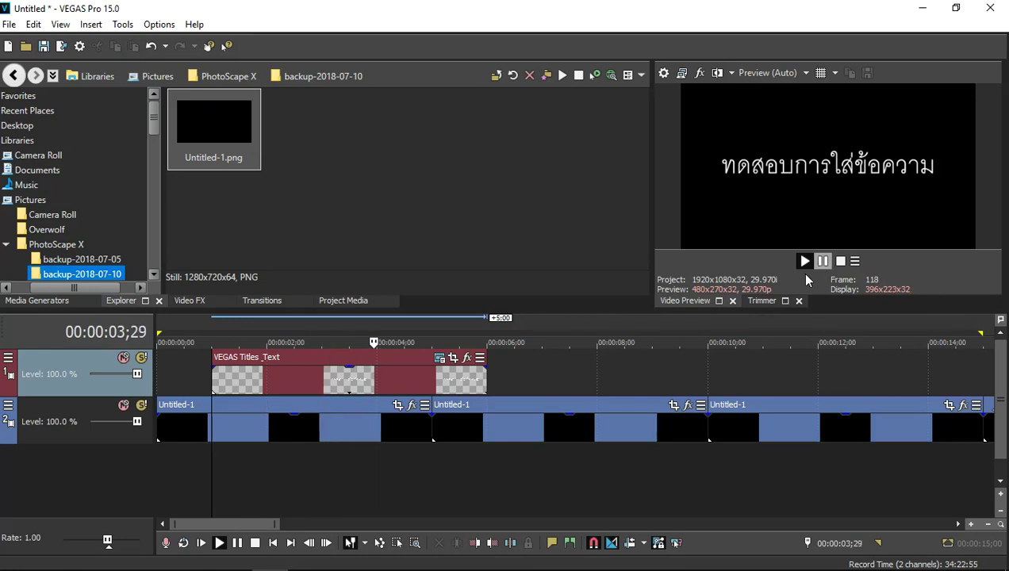
{"action": "left_click", "coordinate": [368, 475]}
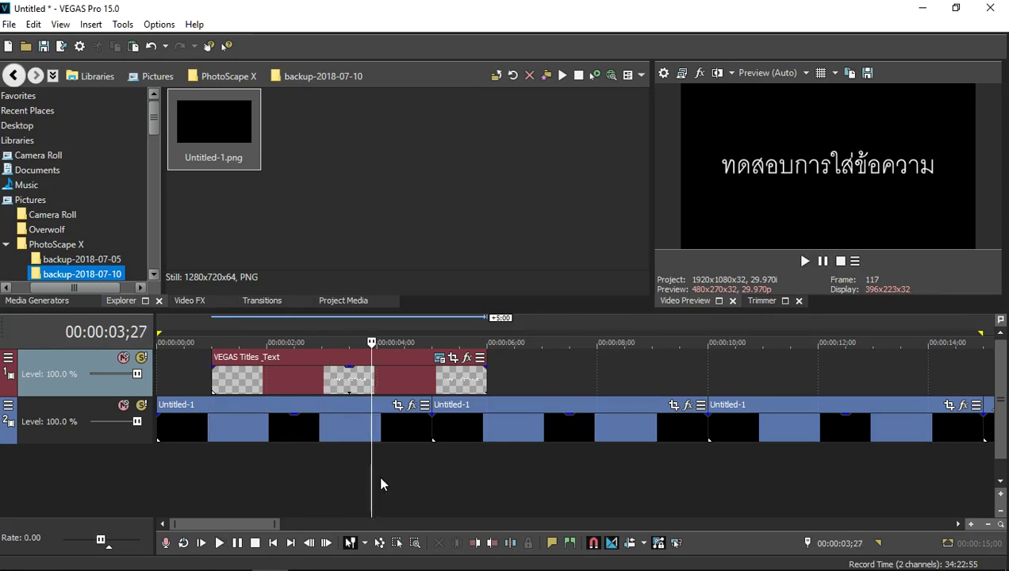
Step: Return the playhead to 00:00:01;00, open the title's settings and check the text and font size at each keyframe through 00:00:01;00
{"action": "left_click", "coordinate": [359, 477]}
{"action": "left_click_drag", "start_coordinate": [359, 478], "coordinate": [212, 468]}
{"action": "left_click", "coordinate": [439, 358]}
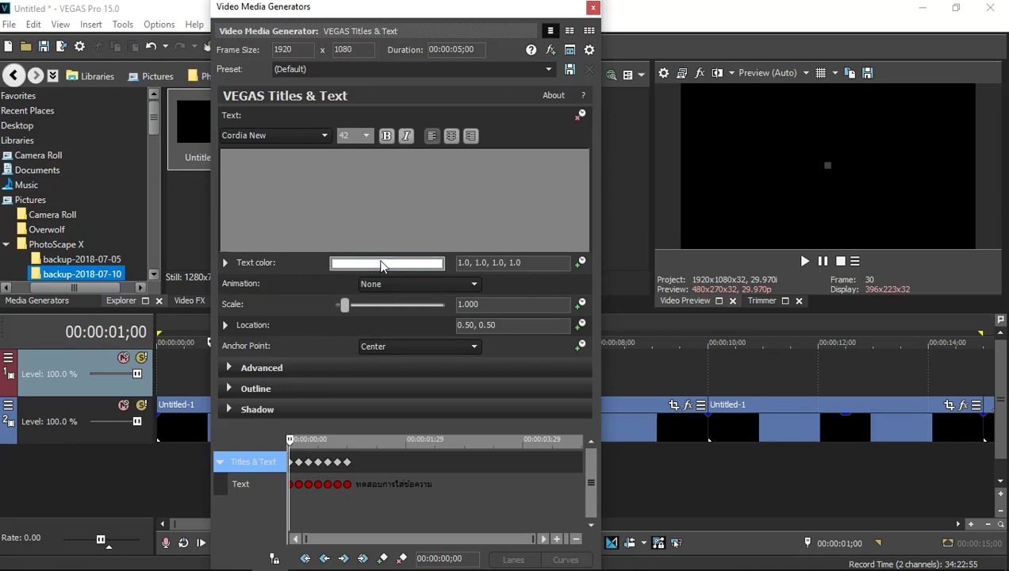
{"action": "left_click", "coordinate": [299, 464]}
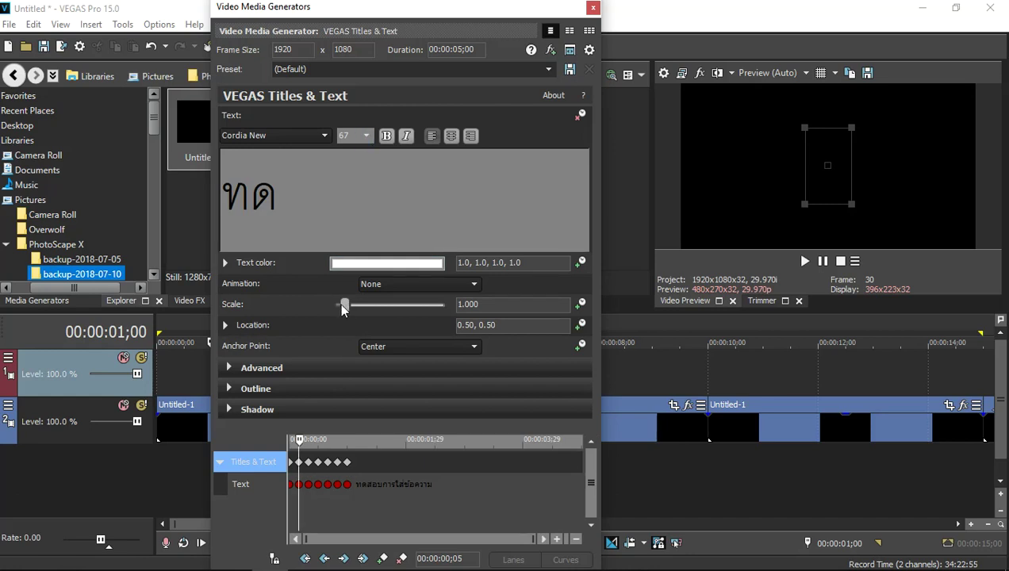
{"action": "left_click", "coordinate": [290, 462]}
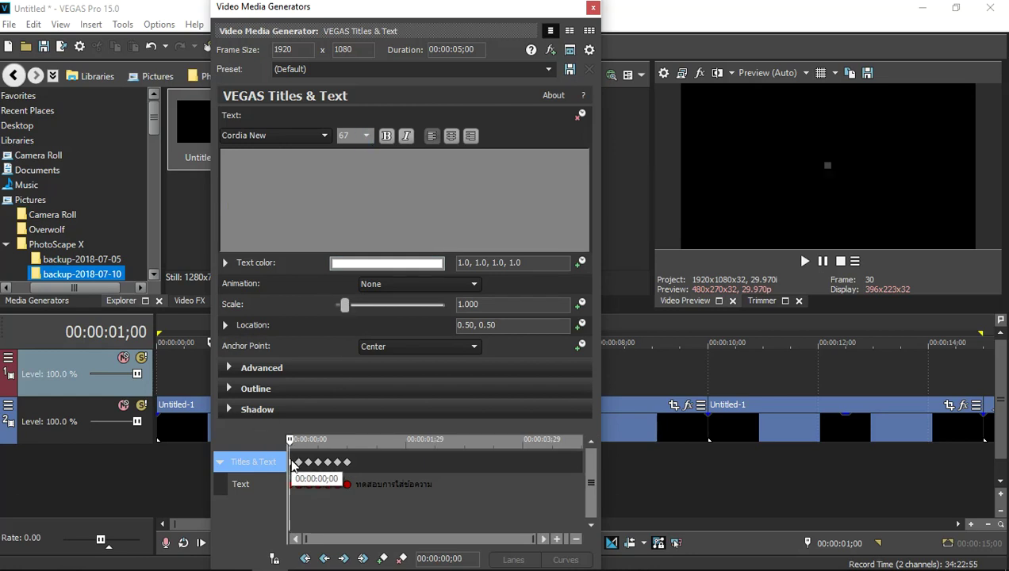
{"action": "left_click", "coordinate": [299, 462]}
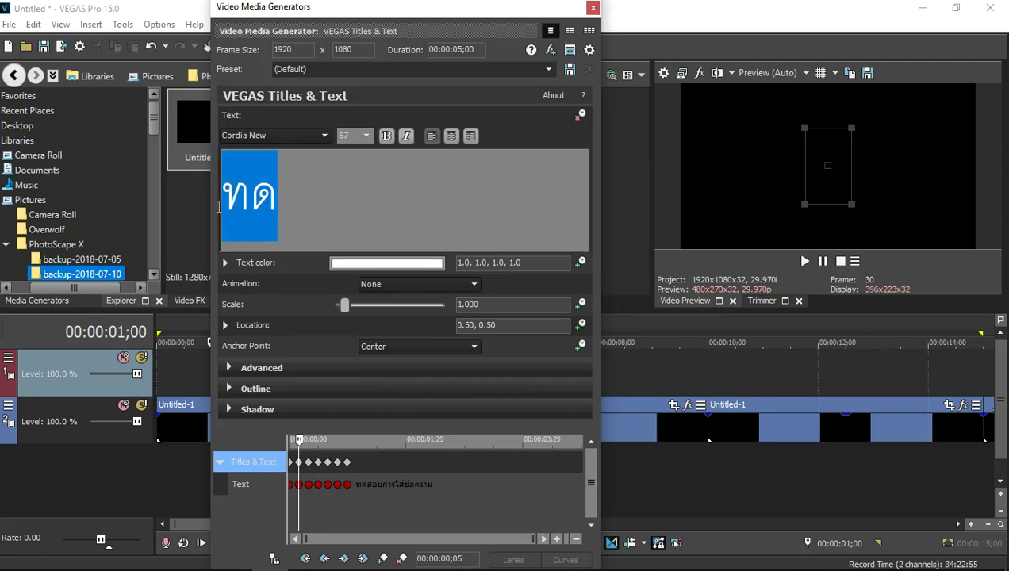
{"action": "left_click", "coordinate": [309, 464]}
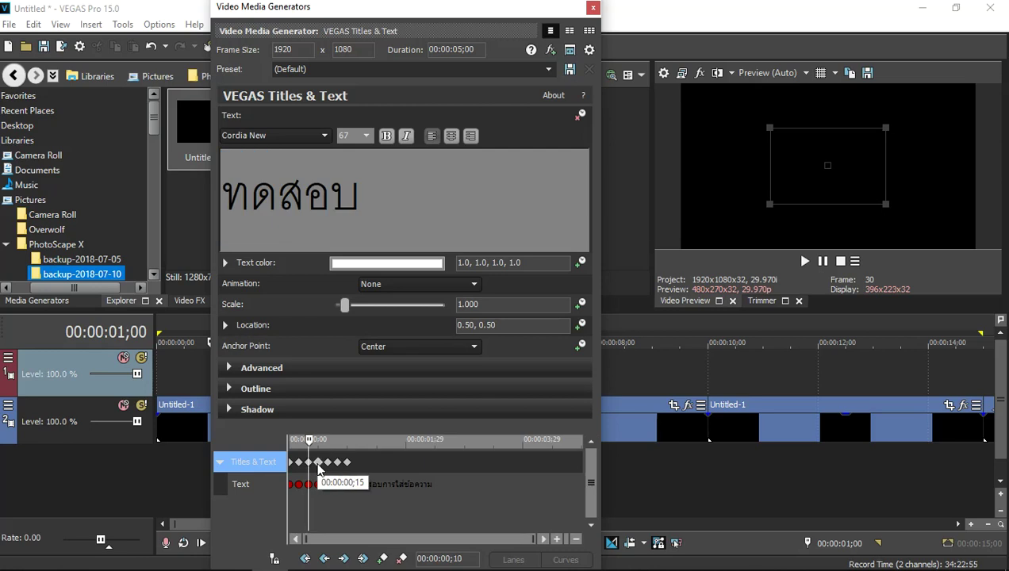
{"action": "left_click", "coordinate": [318, 462]}
{"action": "left_click", "coordinate": [328, 462]}
{"action": "left_click", "coordinate": [337, 462]}
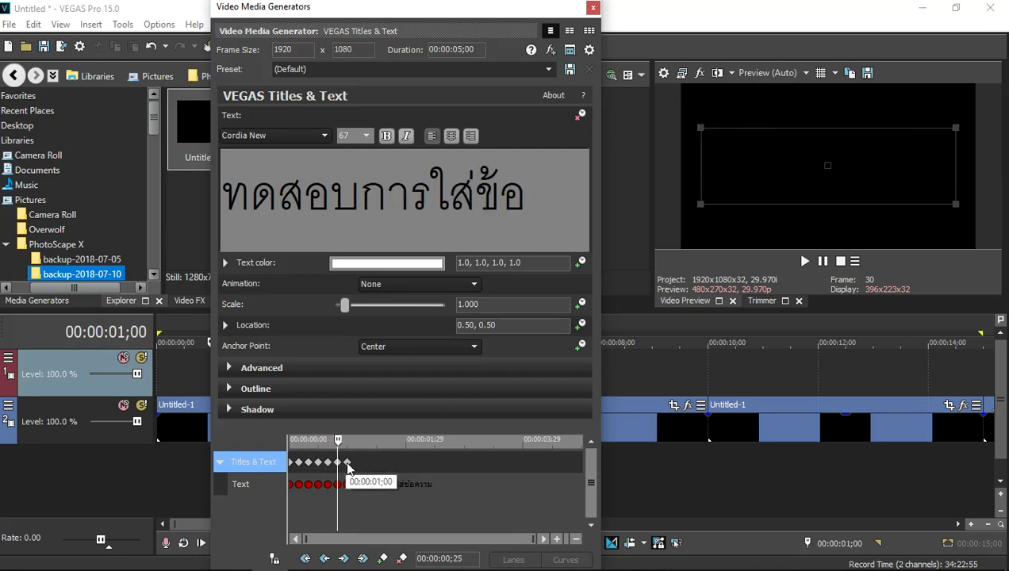
{"action": "left_click", "coordinate": [347, 462]}
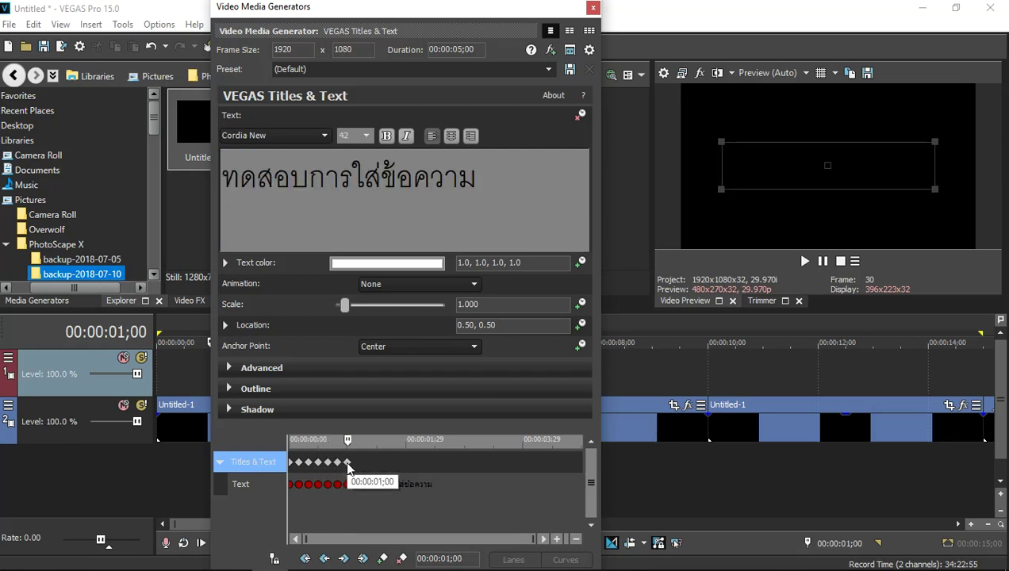
Step: Set the font size at the empty first text keyframe, 00:00:00;00, to 42
{"action": "left_click", "coordinate": [300, 463]}
{"action": "left_click", "coordinate": [291, 463]}
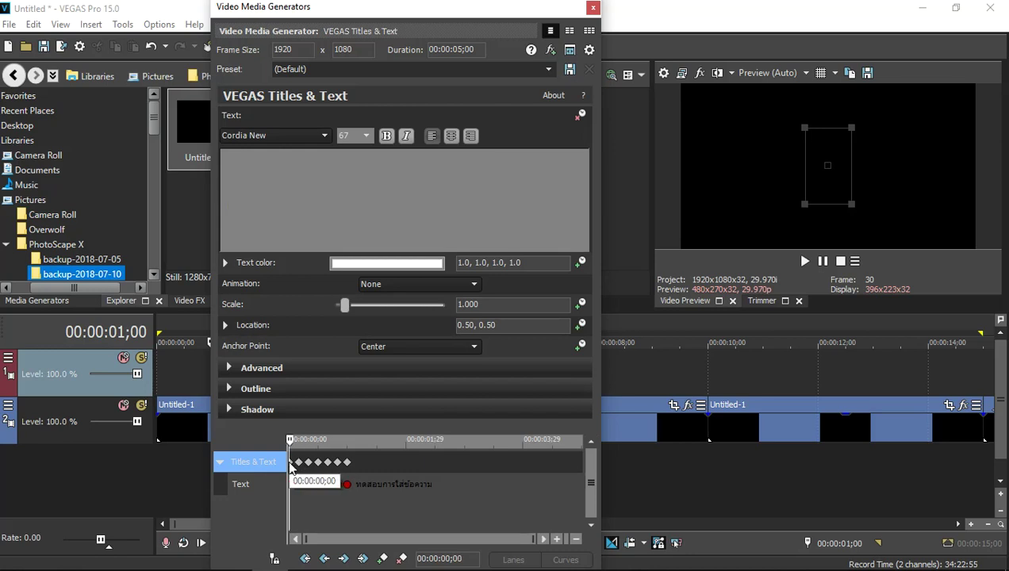
{"action": "left_click", "coordinate": [364, 140]}
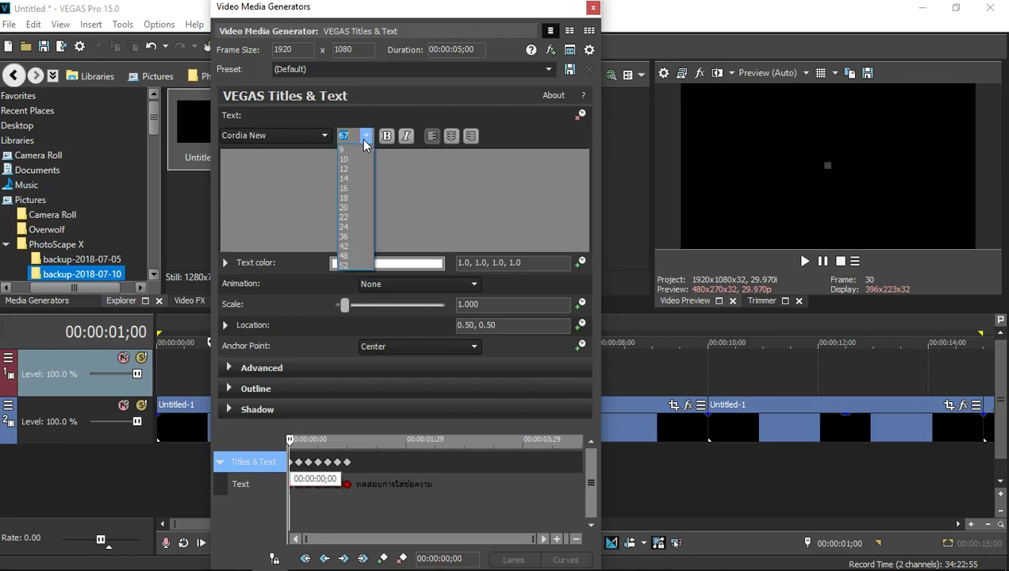
{"action": "left_click", "coordinate": [350, 247]}
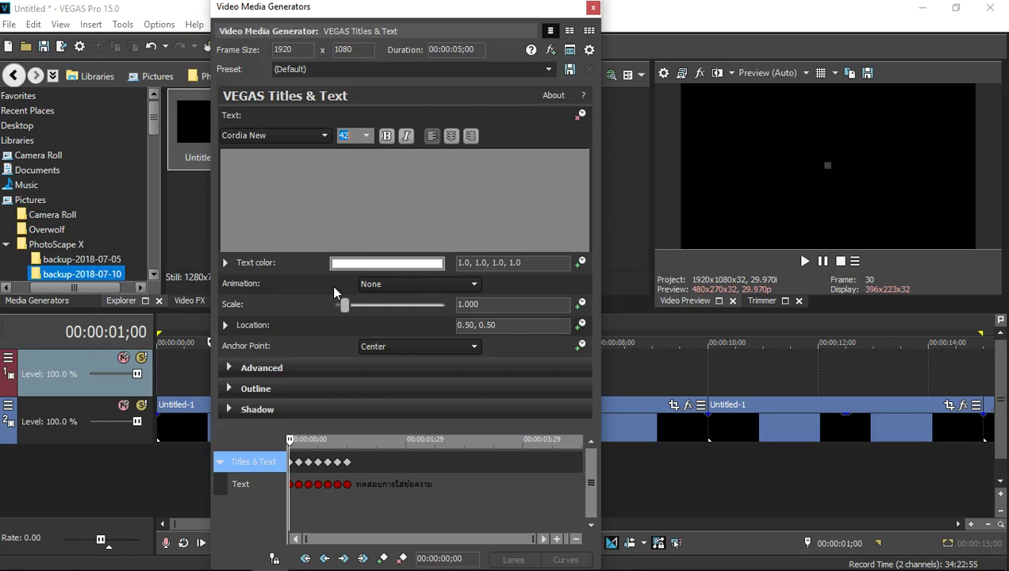
Step: Try to set the font size of "ทด" at the 00:00:00;05 keyframe to 42
{"action": "left_click", "coordinate": [299, 462]}
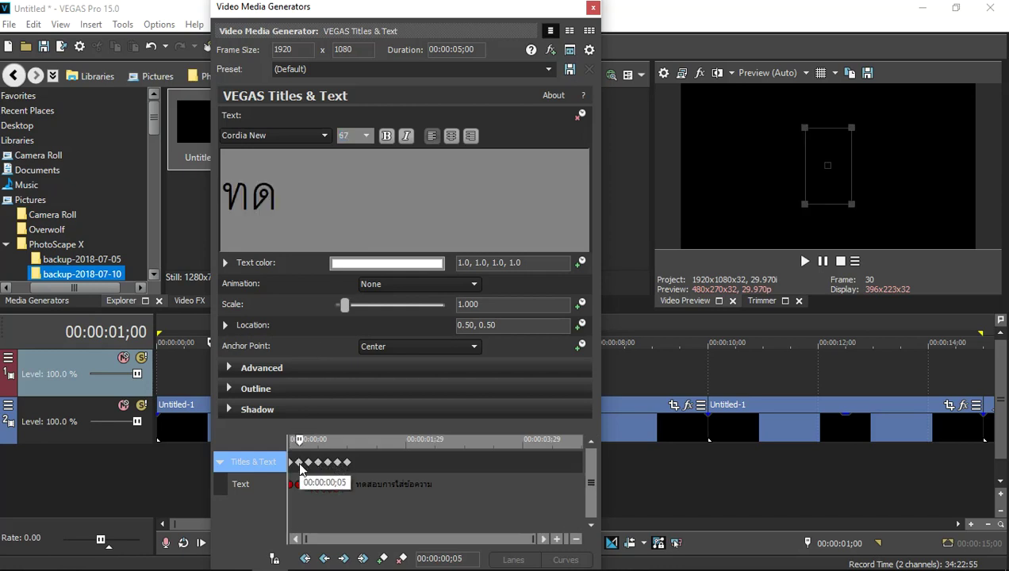
{"action": "left_click", "coordinate": [365, 135]}
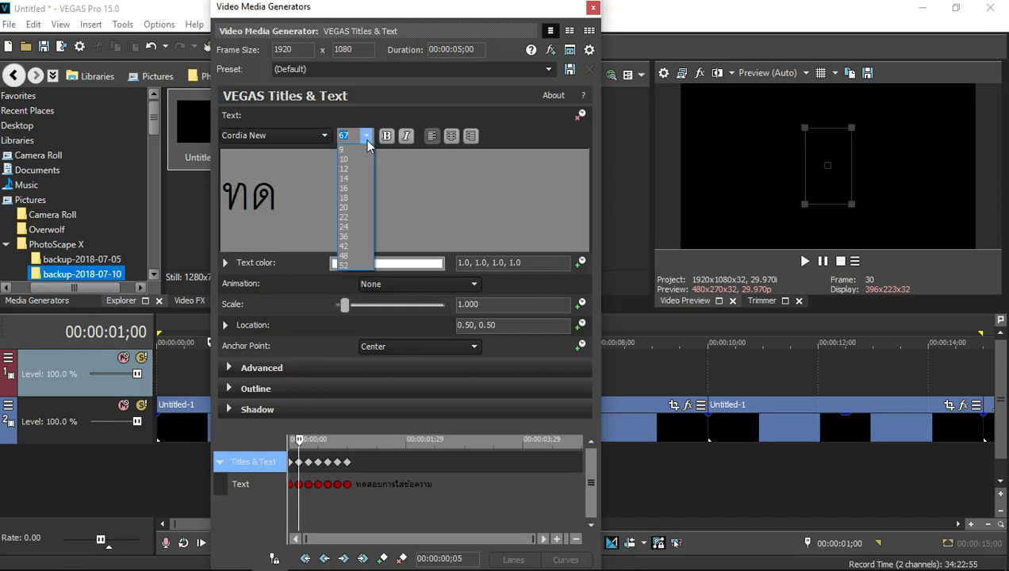
{"action": "left_click", "coordinate": [350, 246]}
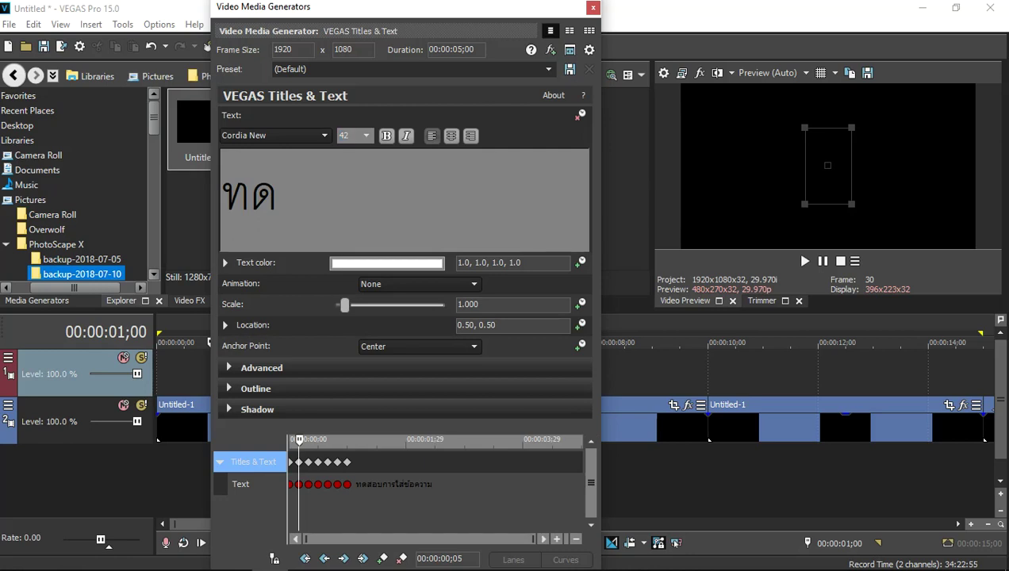
{"action": "left_click_drag", "start_coordinate": [278, 191], "coordinate": [221, 185]}
{"action": "left_click", "coordinate": [364, 136]}
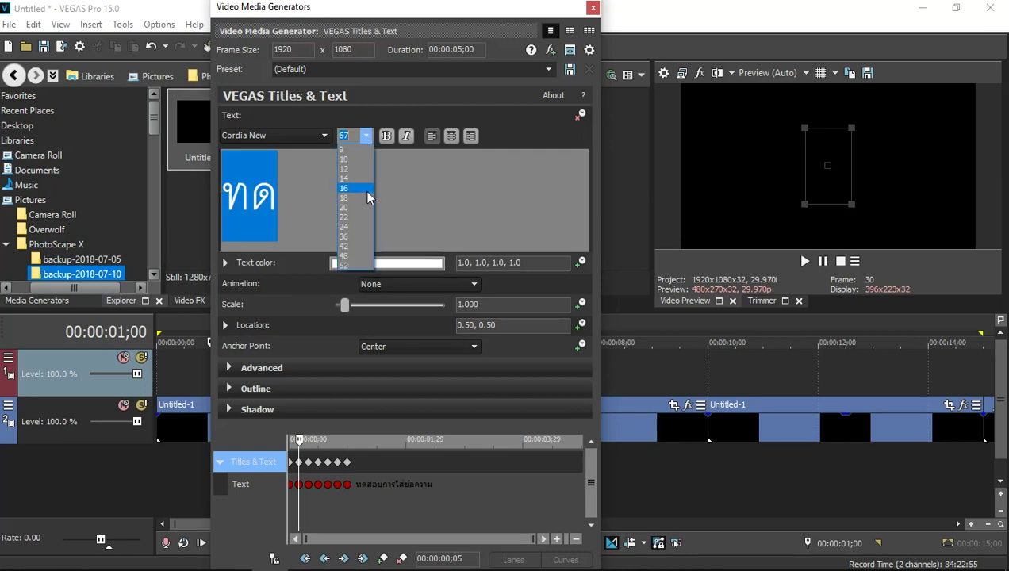
{"action": "left_click", "coordinate": [366, 246]}
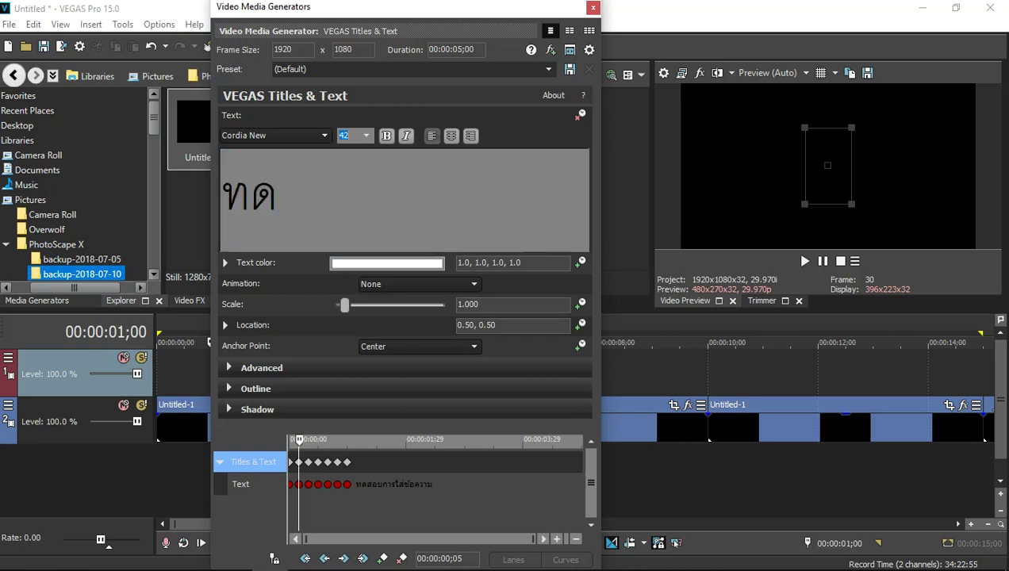
Step: Set the font size of the whole text "ทดสอบ" at the 00:00:00;10 keyframe to 42
{"action": "left_click", "coordinate": [309, 462]}
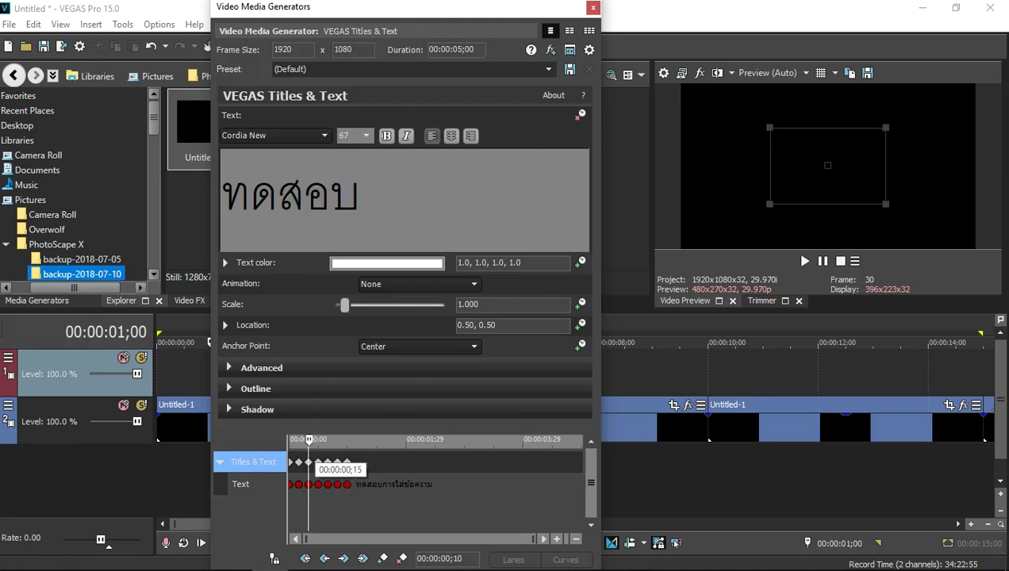
{"action": "key", "text": "ctrl+a"}
{"action": "left_click", "coordinate": [365, 140]}
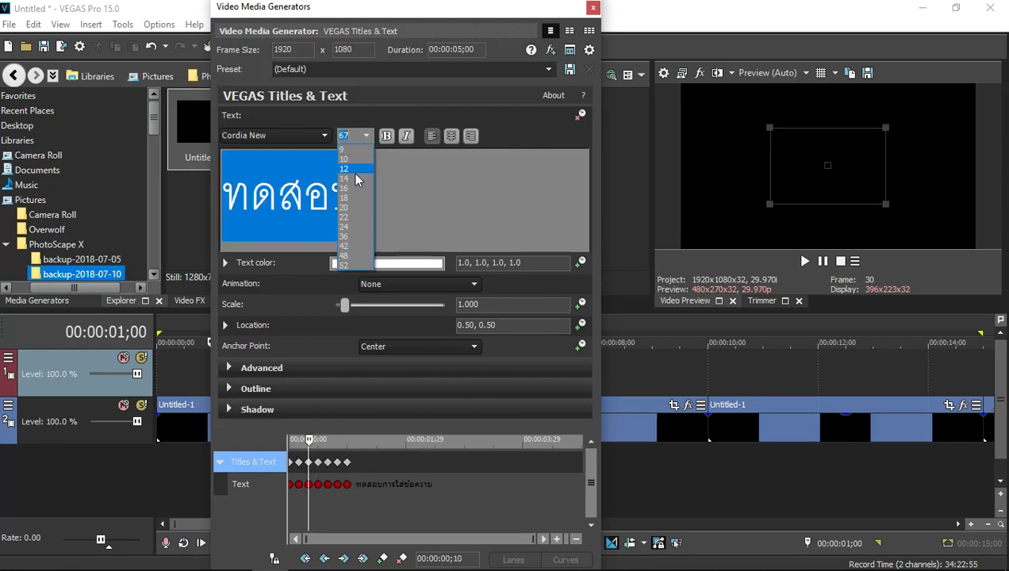
{"action": "key", "text": "Escape"}
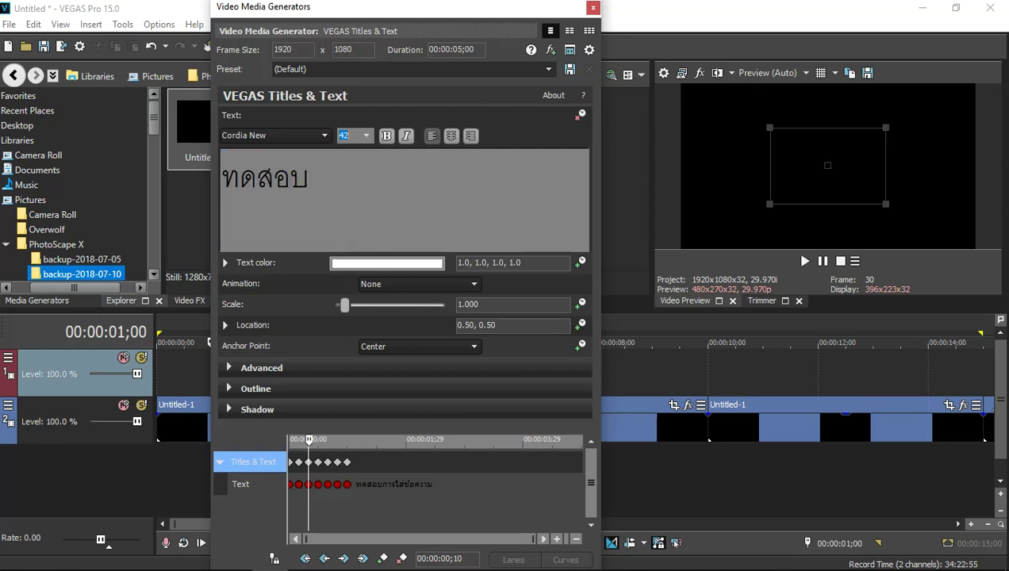
Step: Set the font size of the whole text "ทดสอบการ" at the 00:00:00;15 keyframe to 42
{"action": "left_click", "coordinate": [319, 441]}
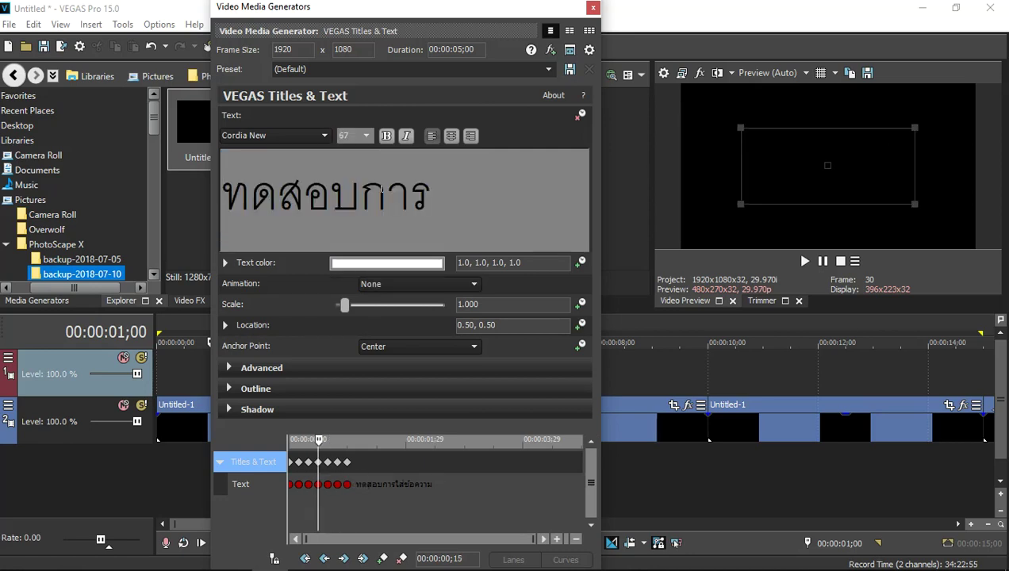
{"action": "left_click", "coordinate": [290, 194]}
{"action": "key", "text": "ctrl+a"}
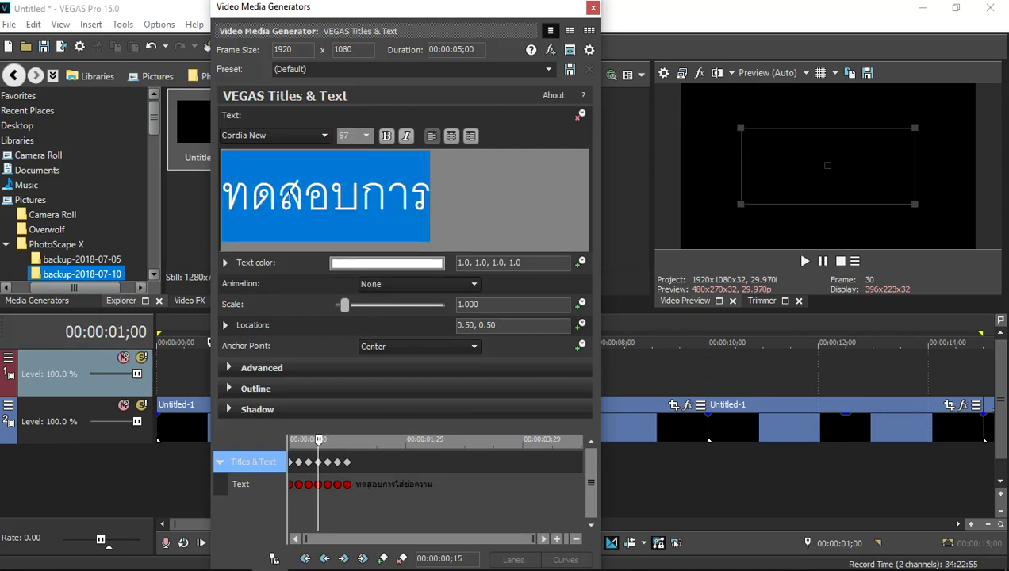
{"action": "left_click", "coordinate": [367, 136]}
{"action": "left_click", "coordinate": [358, 241]}
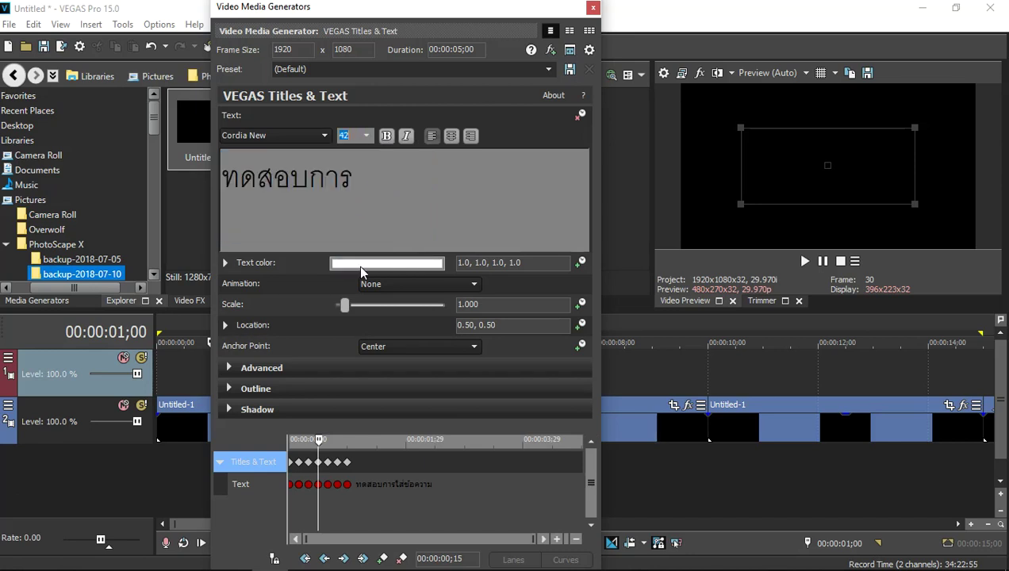
Step: Set the font size of the whole text "ทดสอบการใส่" at the 00:00:00;20 keyframe to 42
{"action": "left_click", "coordinate": [328, 460]}
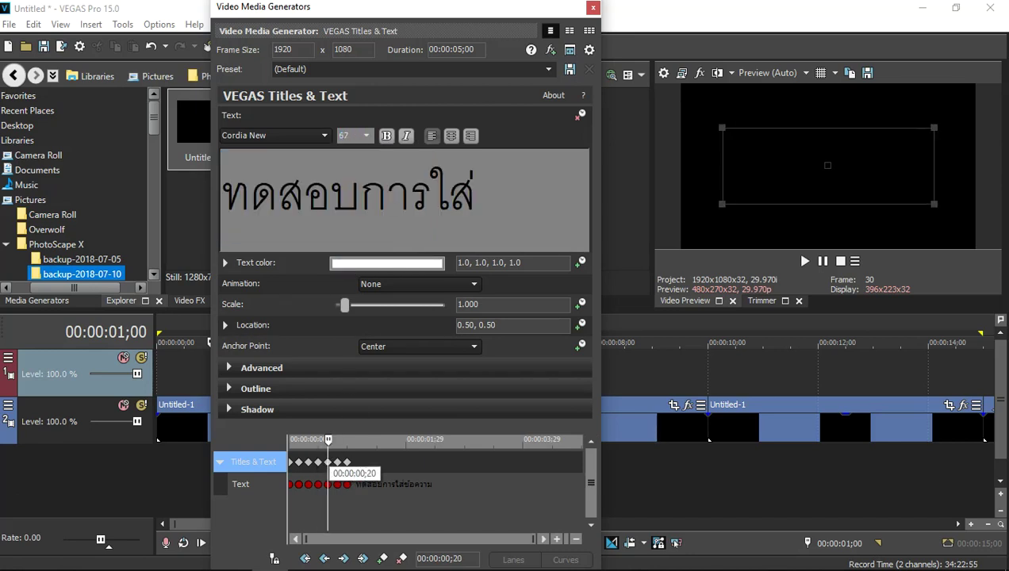
{"action": "key", "text": "ctrl+a"}
{"action": "left_click", "coordinate": [366, 136]}
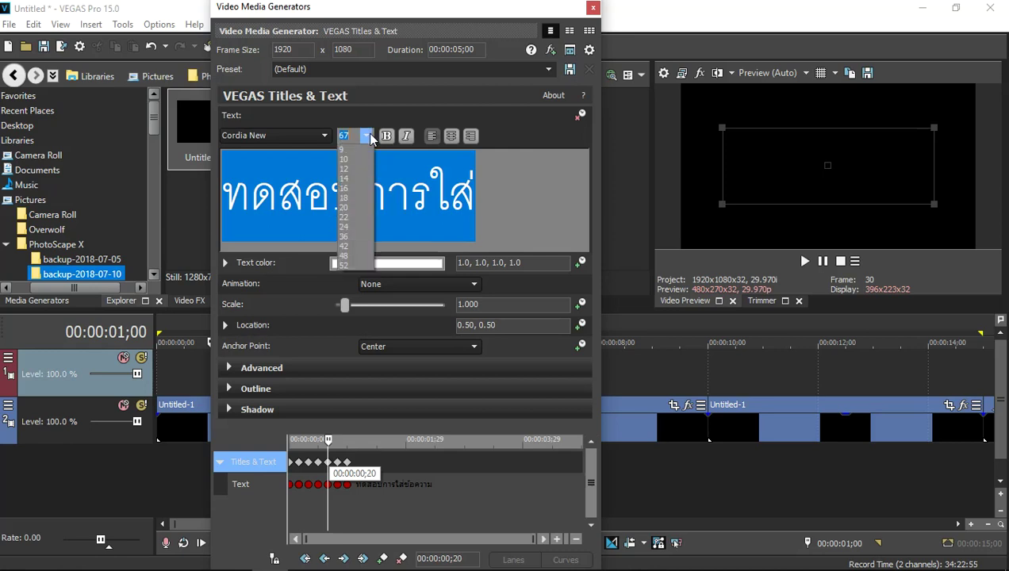
{"action": "key", "text": "Escape"}
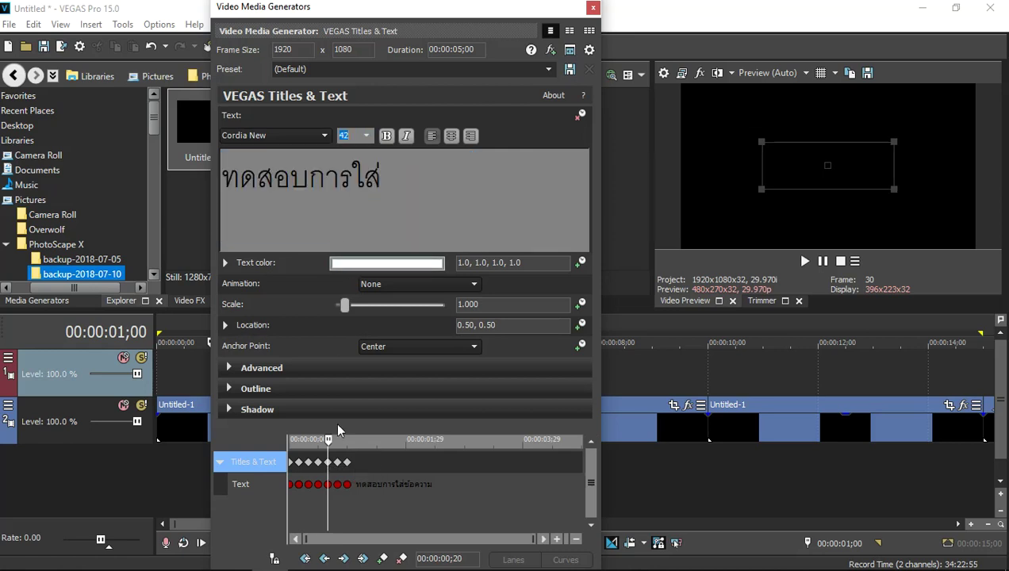
Step: Set the font size of "ทดสอบการใส่ข้อ" at the 00:00:00;25 keyframe to 42 and close the title settings
{"action": "left_click", "coordinate": [339, 485]}
{"action": "left_click_drag", "start_coordinate": [547, 198], "coordinate": [226, 195]}
{"action": "left_click", "coordinate": [365, 135]}
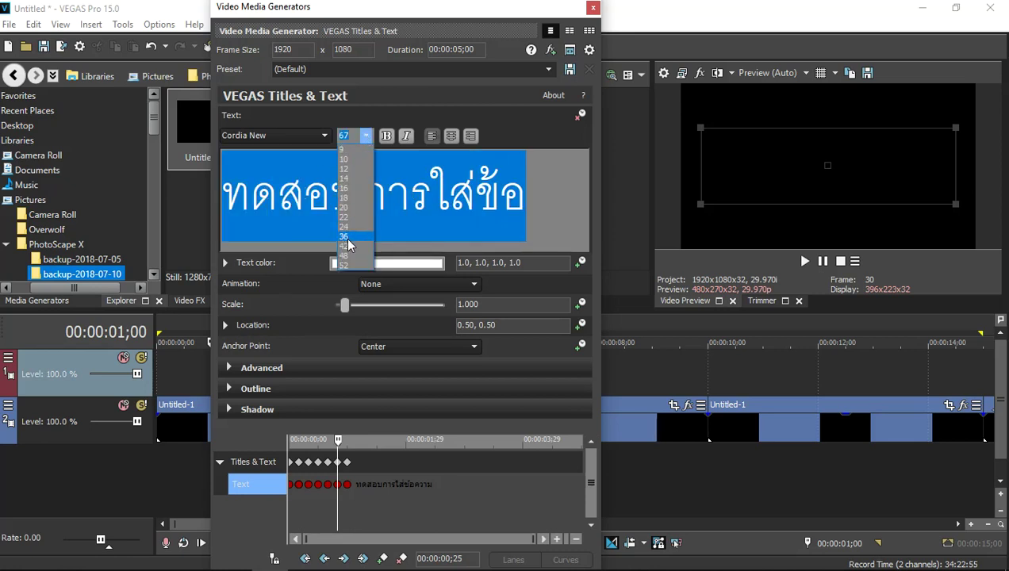
{"action": "left_click", "coordinate": [343, 245]}
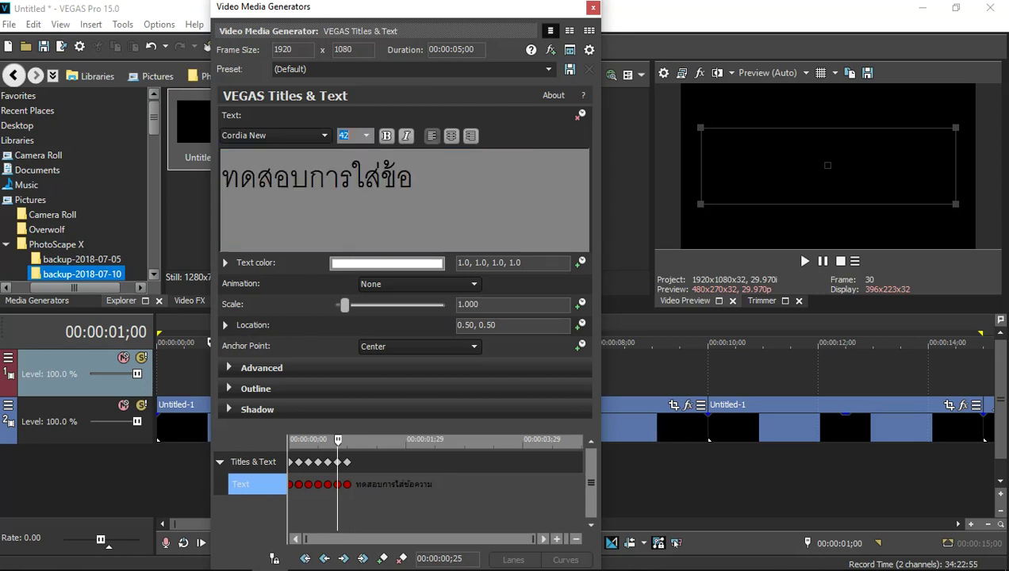
{"action": "left_click", "coordinate": [346, 463]}
{"action": "left_click", "coordinate": [593, 8]}
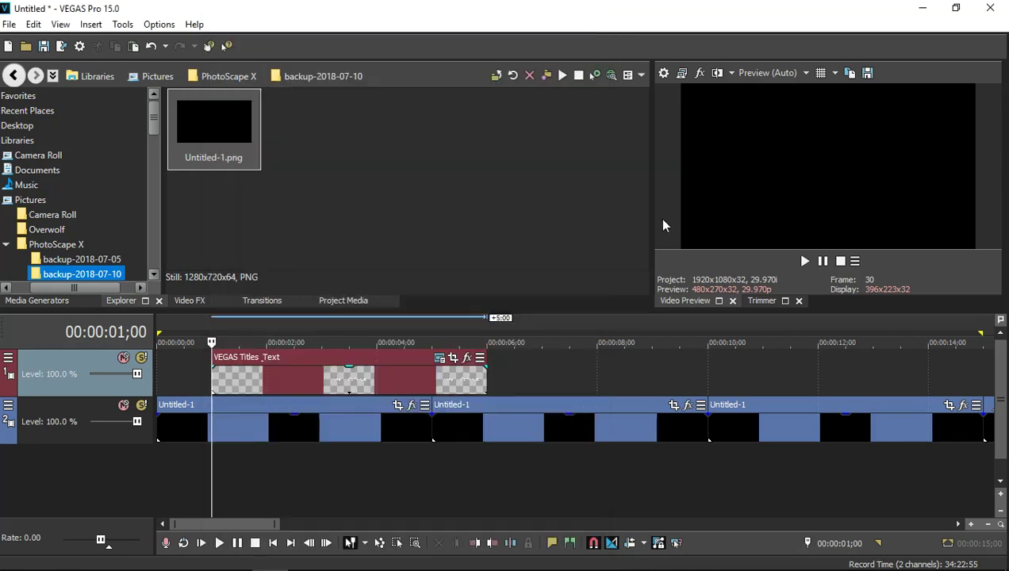
Step: Play the timeline from the start to preview the title animation, pause it and move the playhead to 00:00:02;22
{"action": "key", "text": "ctrl+Home"}
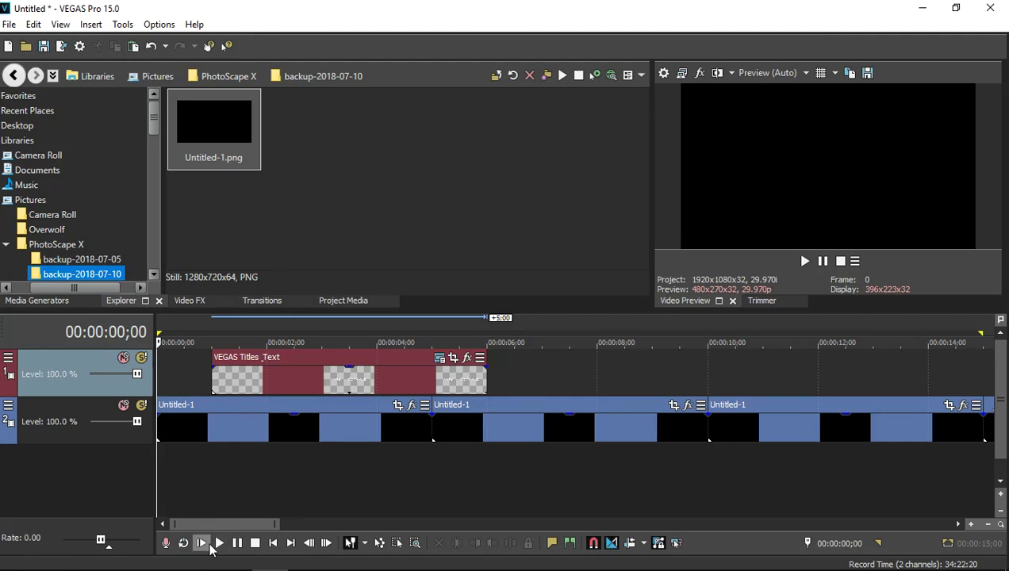
{"action": "left_click", "coordinate": [211, 546]}
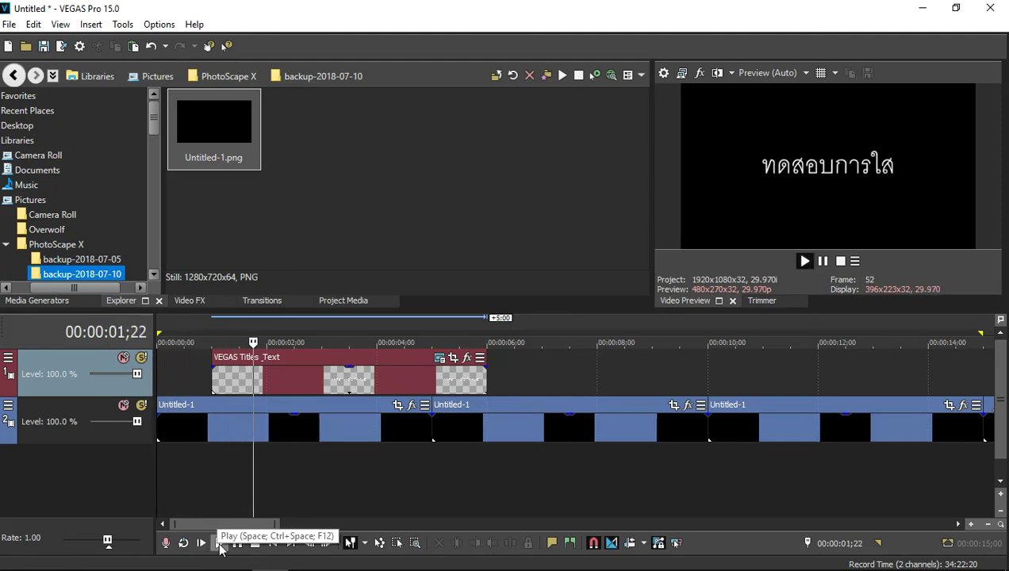
{"action": "left_click", "coordinate": [220, 546]}
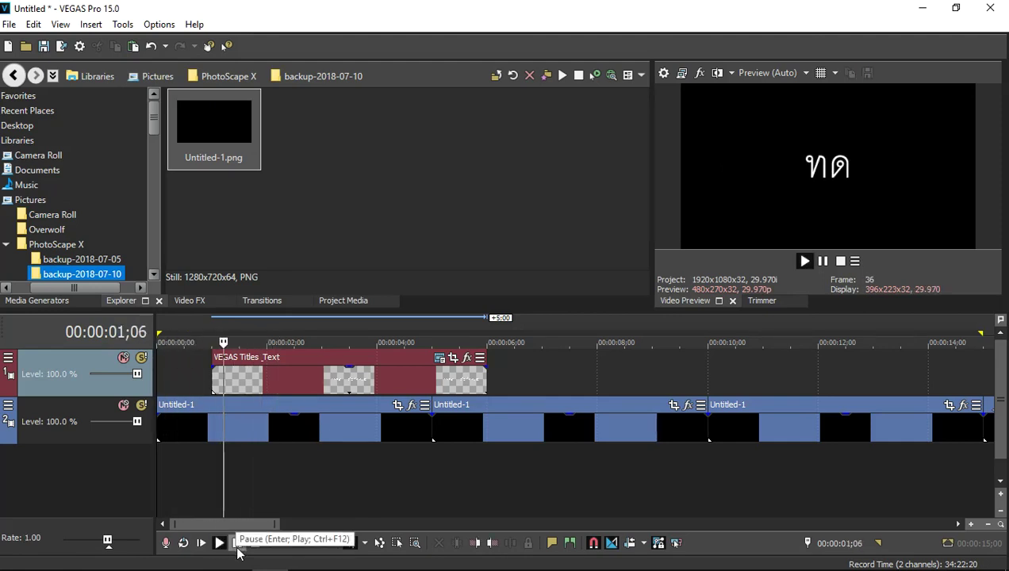
{"action": "key", "text": "Return"}
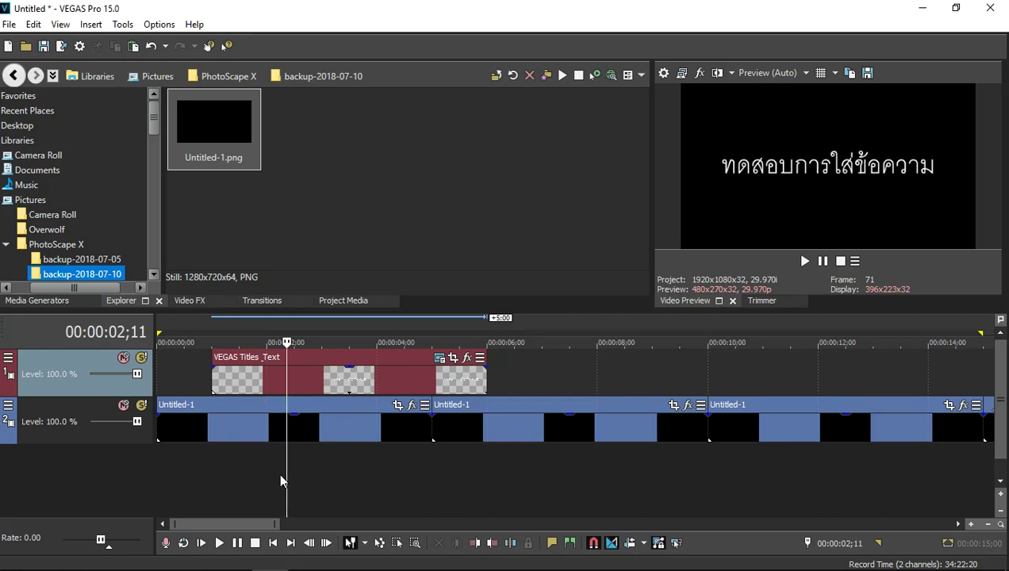
{"action": "left_click_drag", "start_coordinate": [286, 474], "coordinate": [306, 459]}
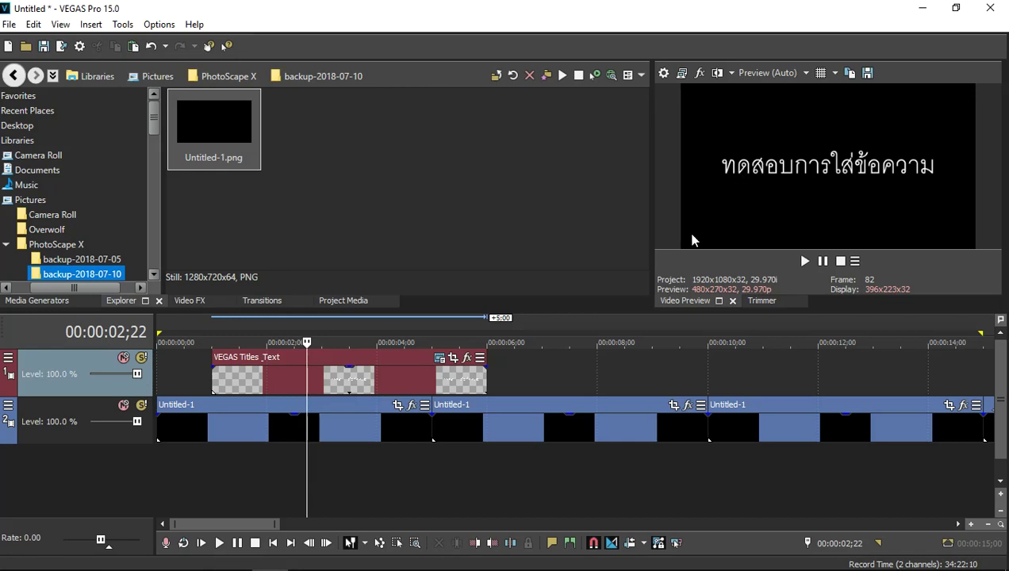
Step: Check the 00:00:00;05 keyframe in the title settings, close them and scrub the timeline from the start to about 00:00:02;09
{"action": "left_click", "coordinate": [439, 358]}
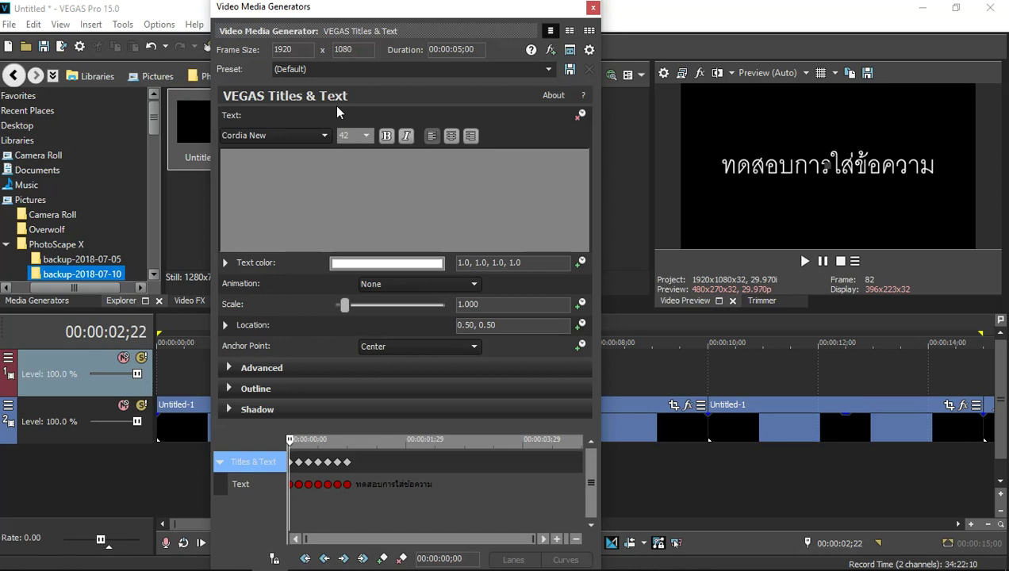
{"action": "left_click", "coordinate": [299, 462]}
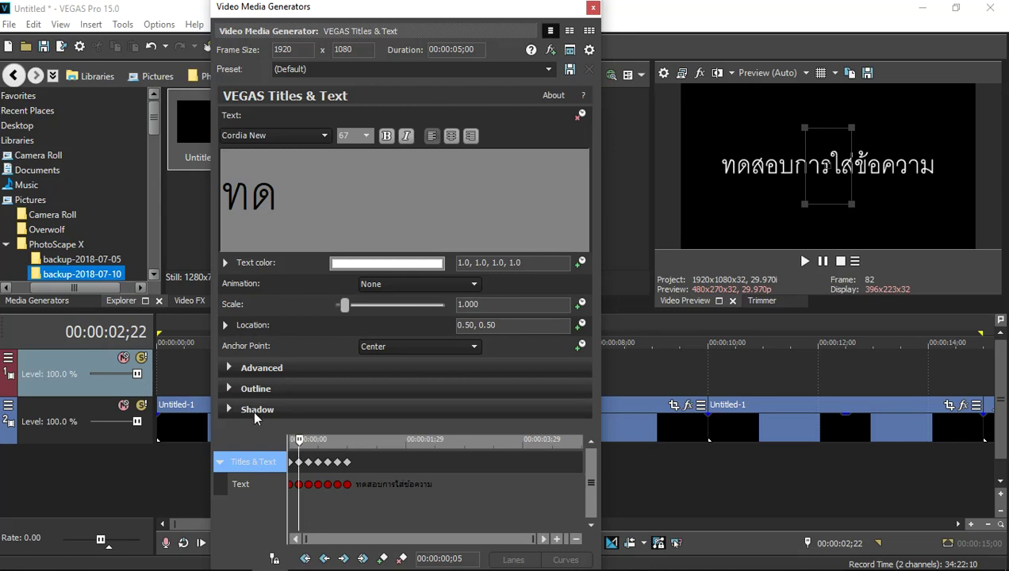
{"action": "left_click", "coordinate": [592, 8]}
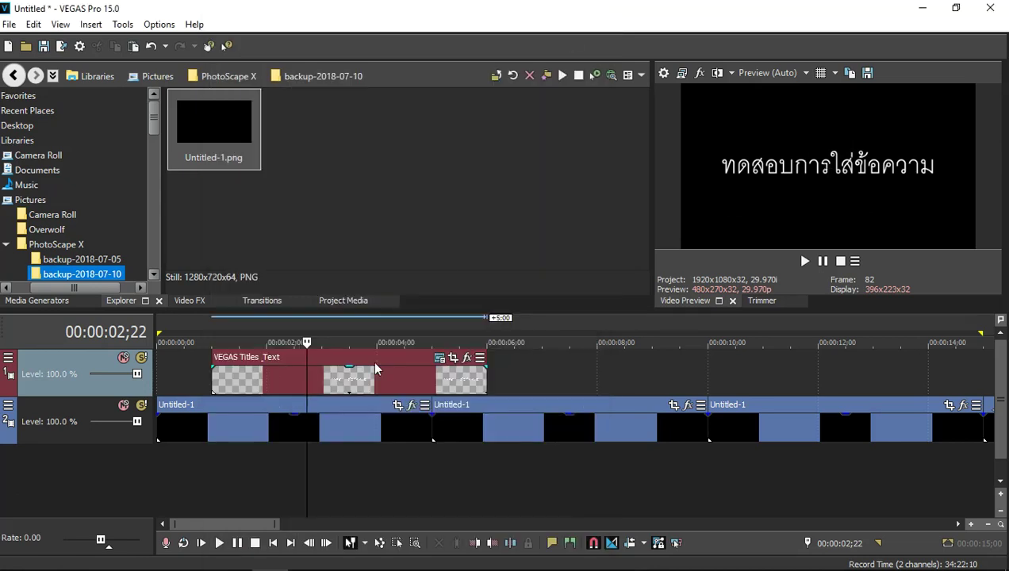
{"action": "left_click_drag", "start_coordinate": [307, 481], "coordinate": [149, 464]}
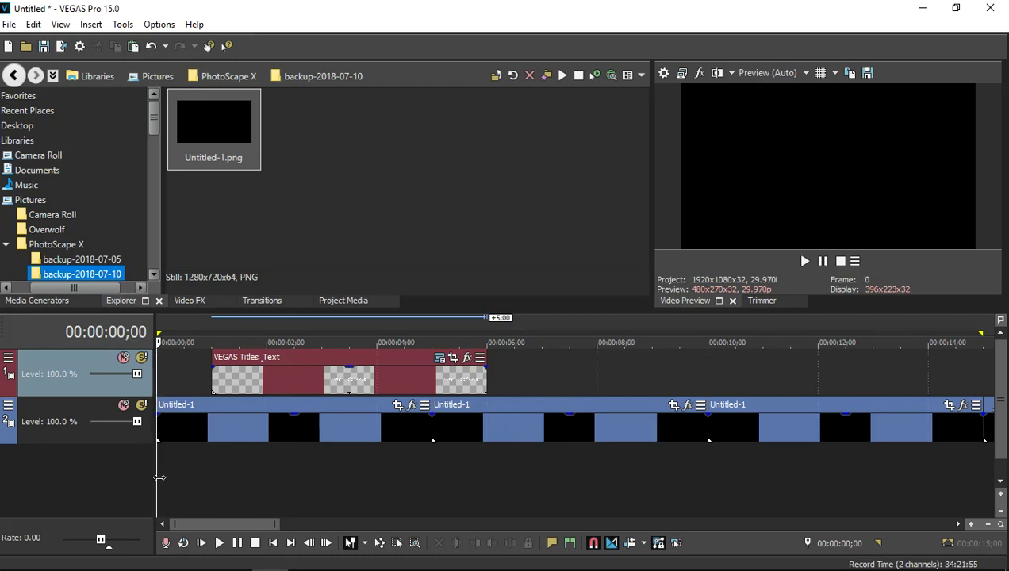
{"action": "left_click_drag", "start_coordinate": [161, 478], "coordinate": [285, 464]}
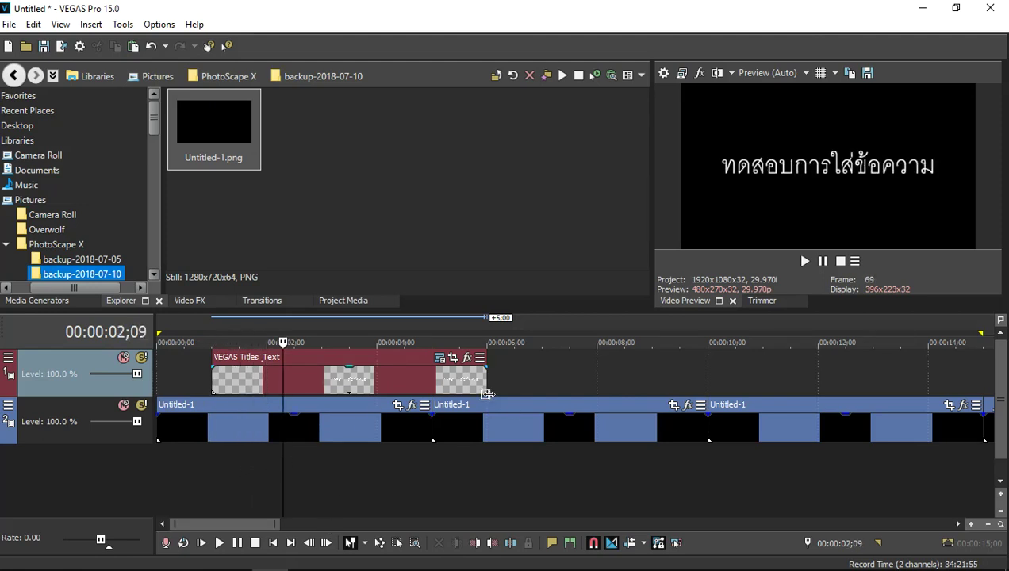